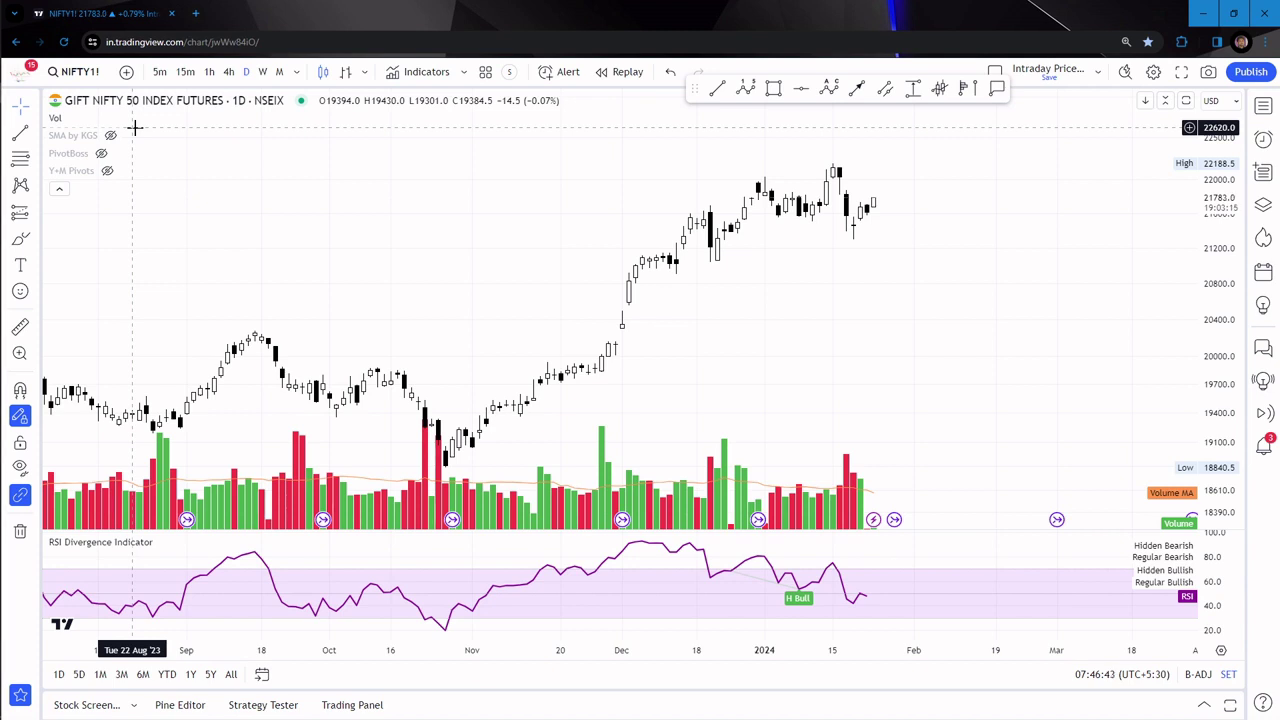
Step: Load the S&P CNX NIFTY Index Futures chart (NSE:NIFTY1!) in place of GIFT NIFTY
text(NIFTY)
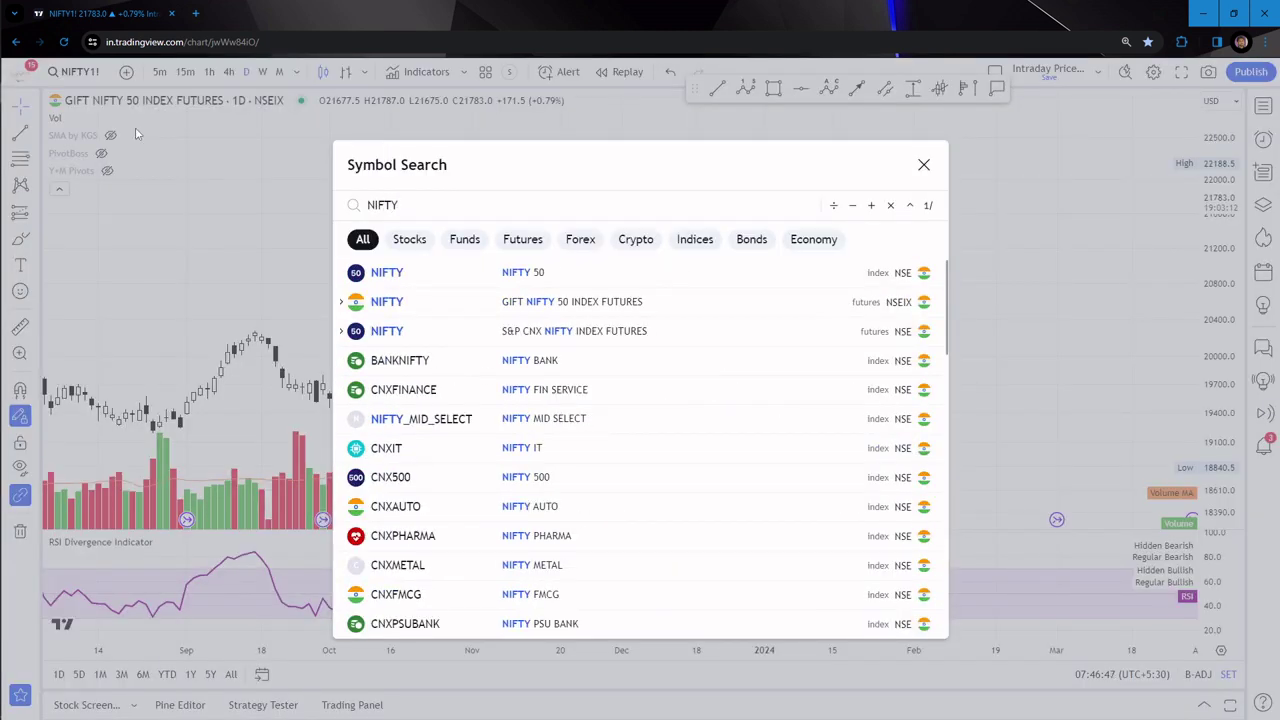
key(Down)
key(Down)
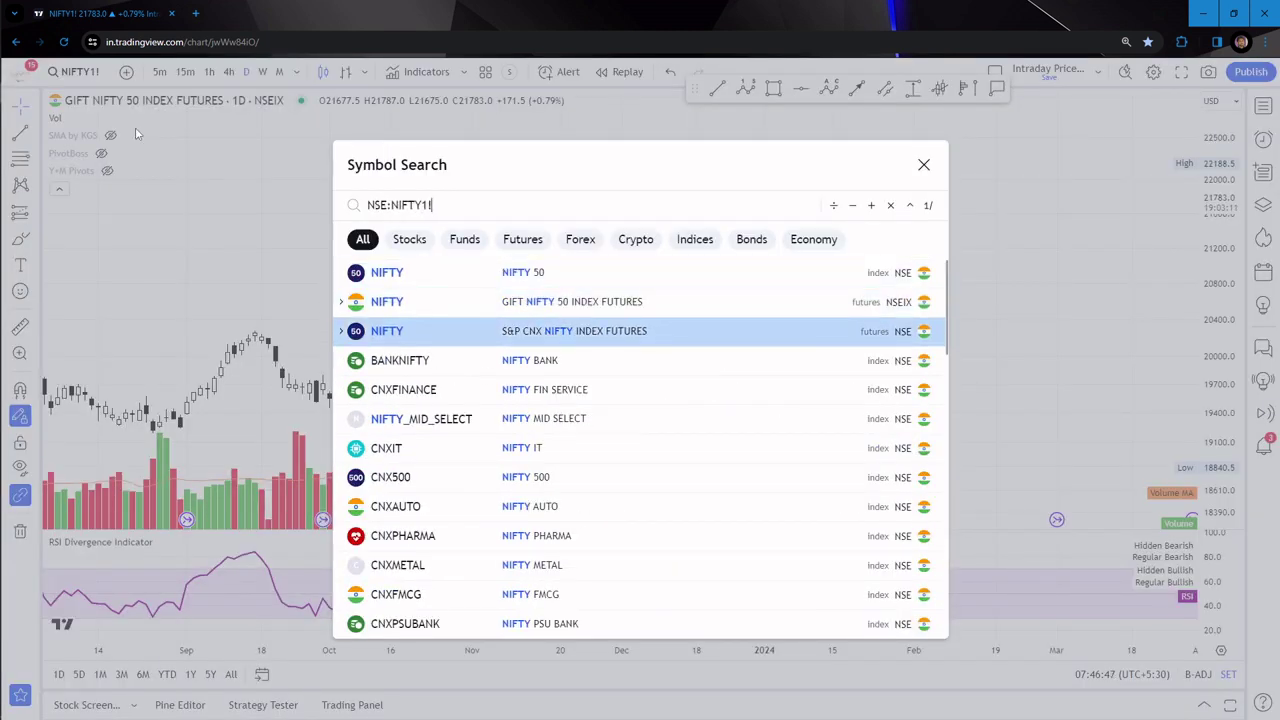
key(Return)
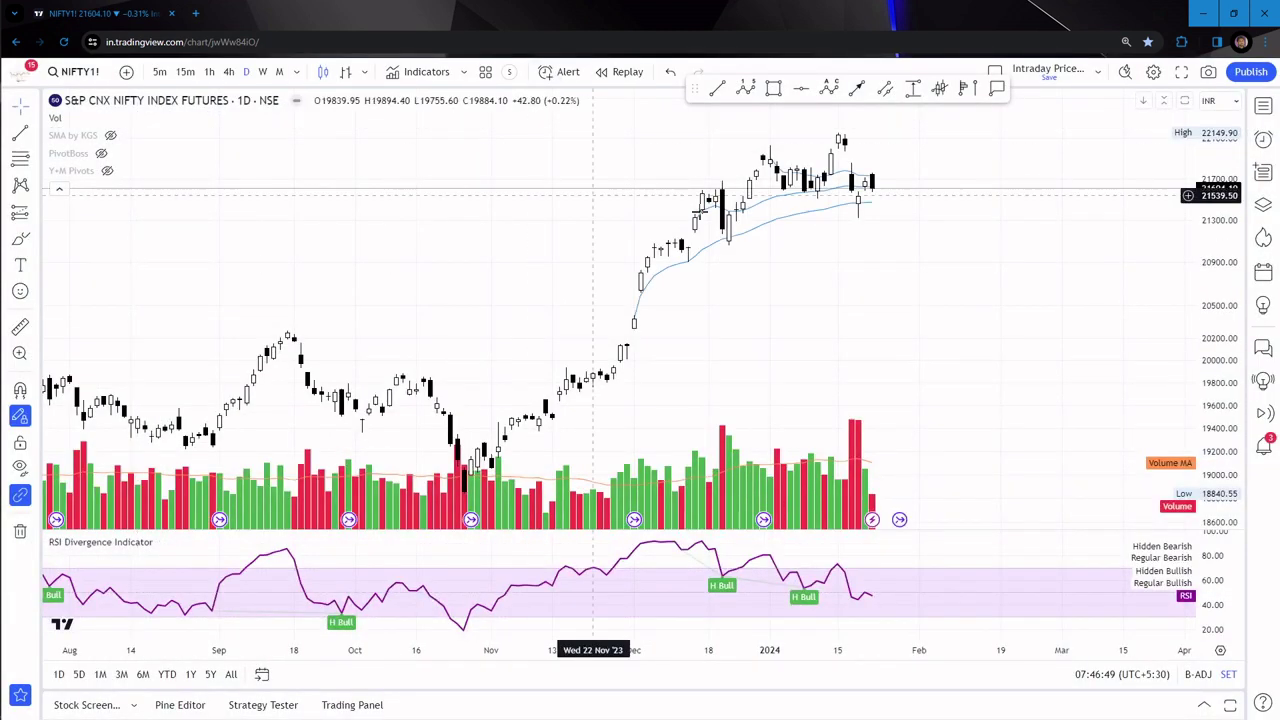
scroll(917, 300, up, 2)
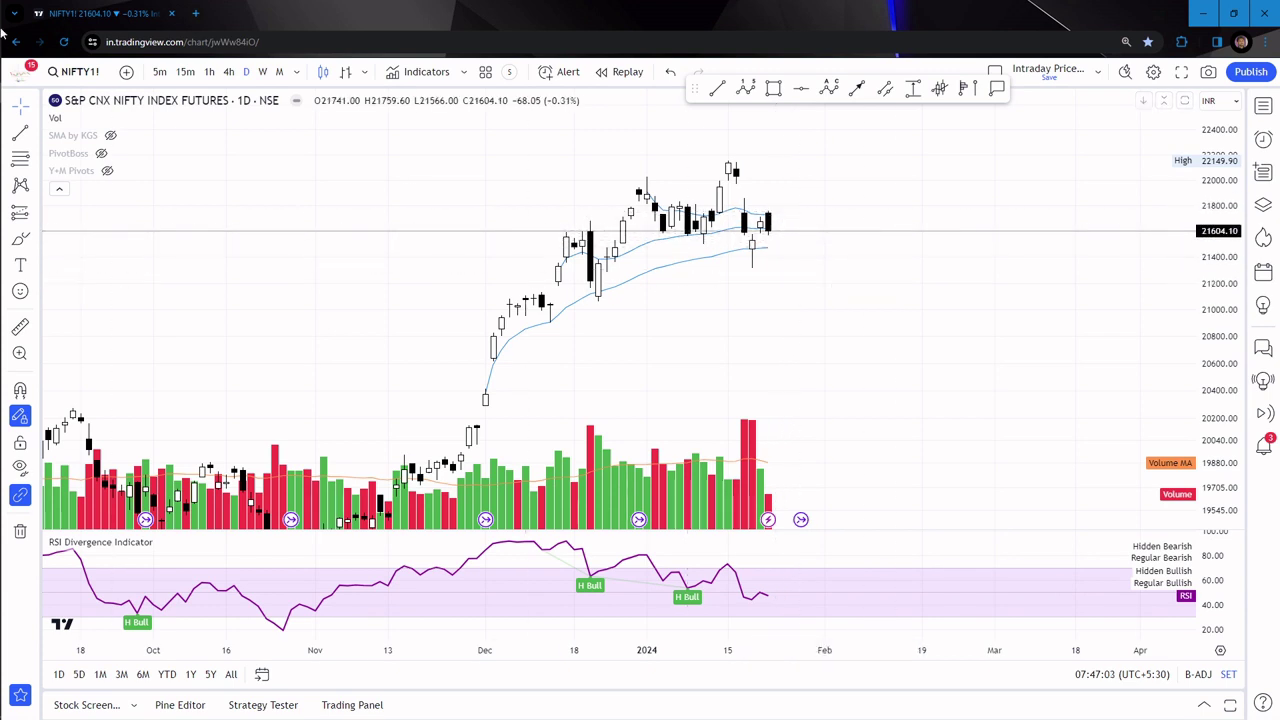
Step: Switch to the other browser window with the Natural Gas chart and load S&P CNX NIFTY Index Futures (NIFTY1!) there
key(alt+Tab)
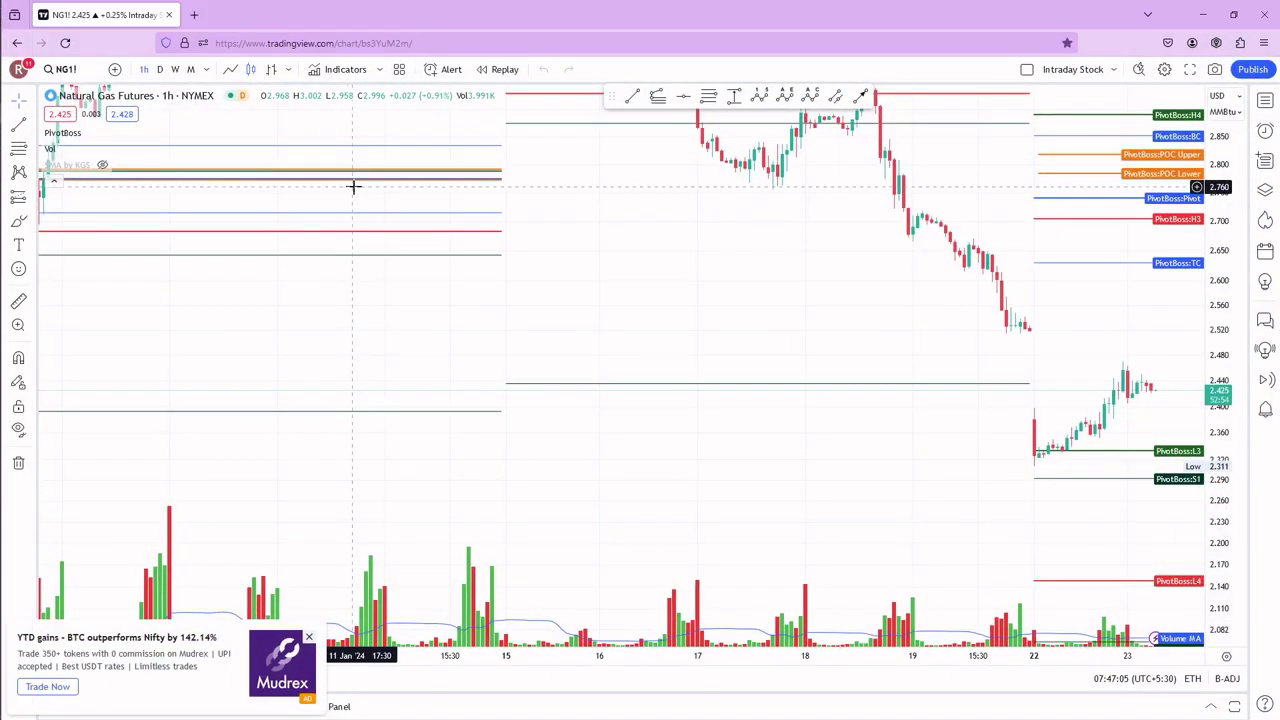
text(NIFTY)
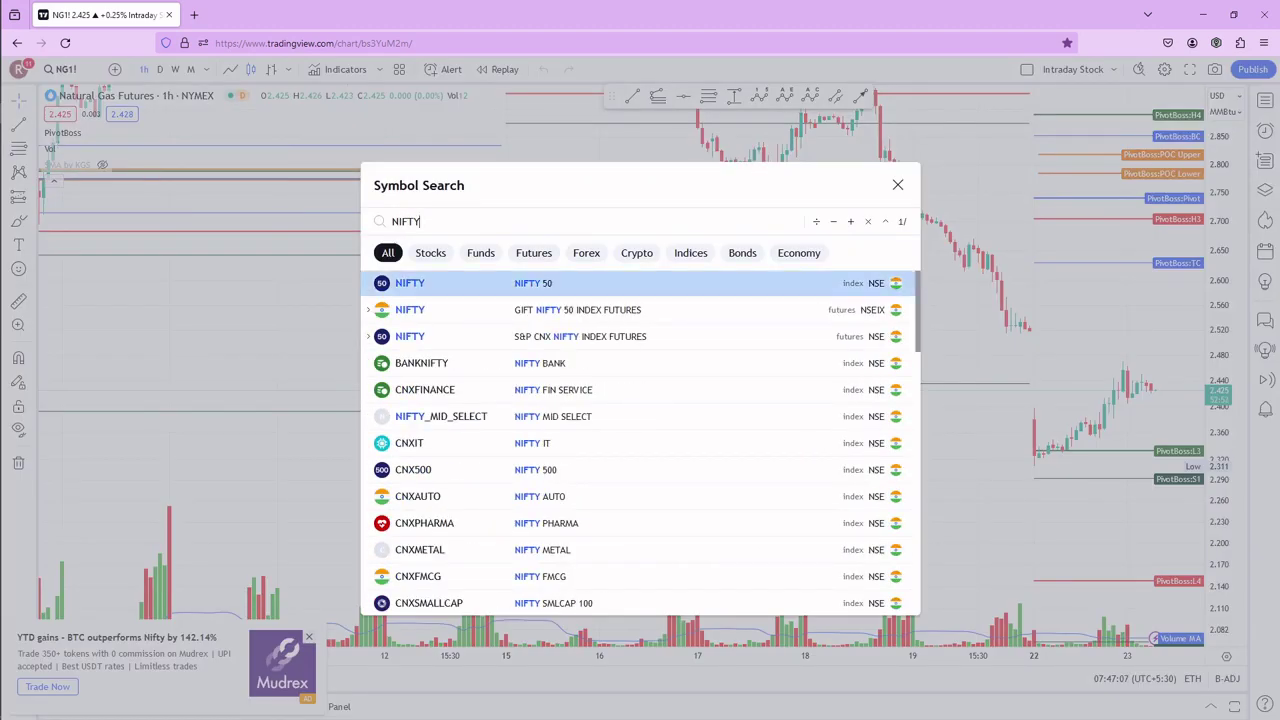
key(Down)
key(Down)
key(Return)
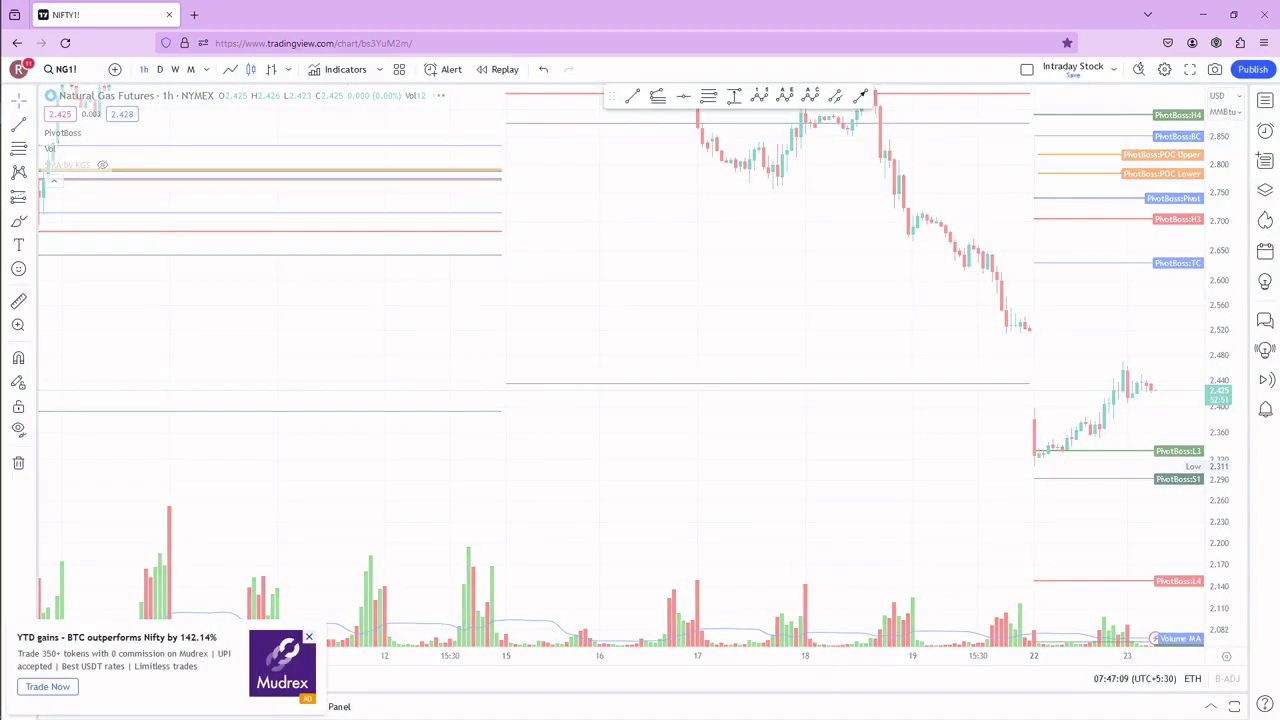
drag(899, 430, 531, 430)
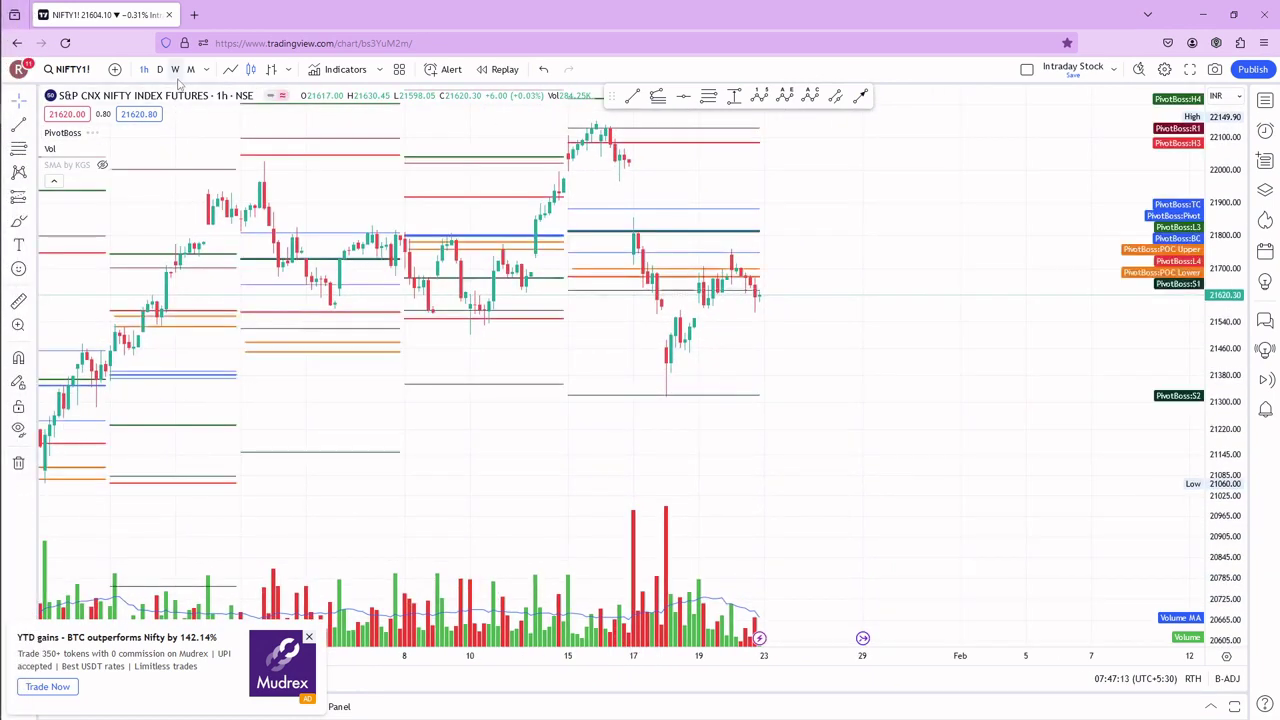
Step: Switch the chart to the 15-minute interval and set the PivotBoss indicator's timeframe to D with Show Pivot Ranges enabled
text(15)
key(Return)
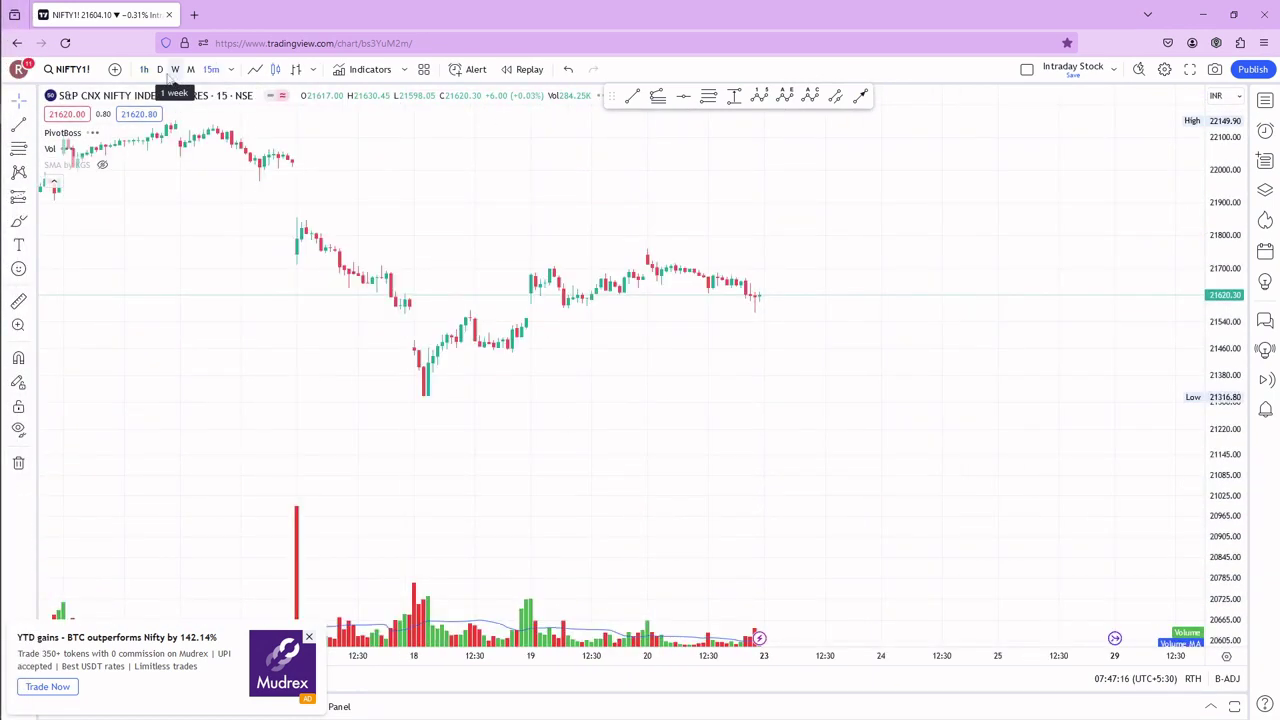
click(111, 133)
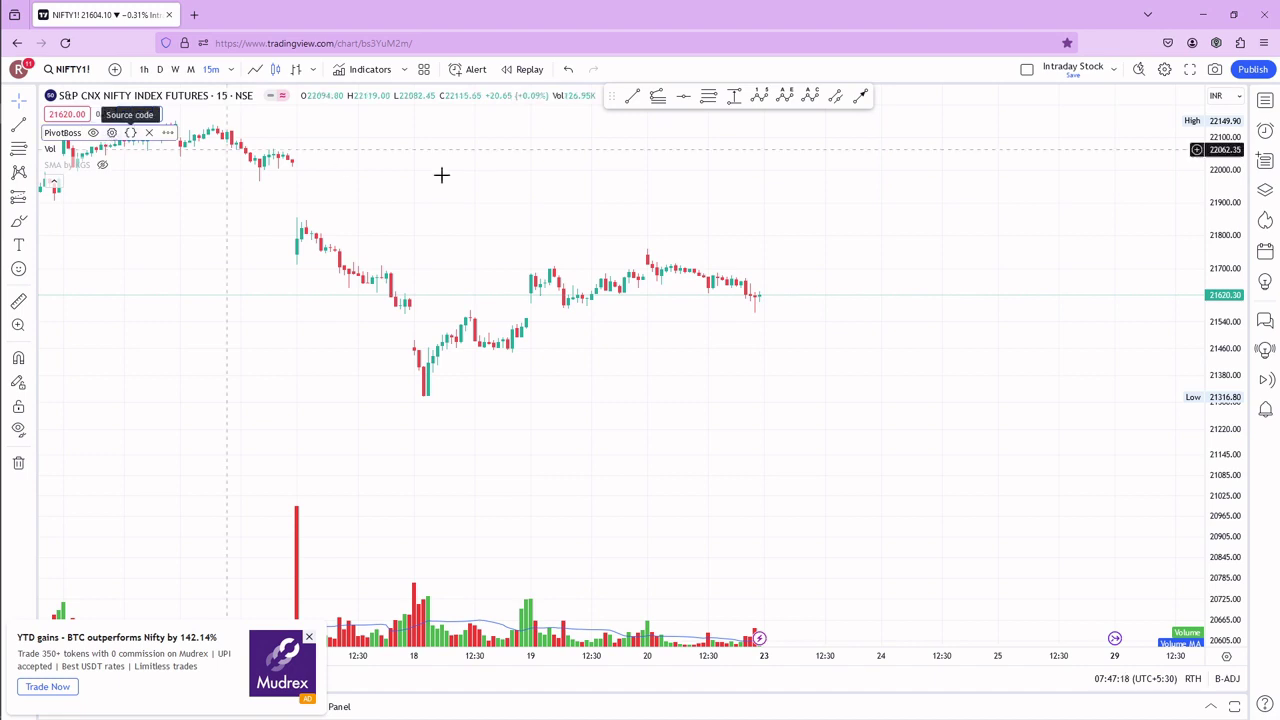
click(688, 165)
click(689, 192)
click(555, 195)
click(578, 193)
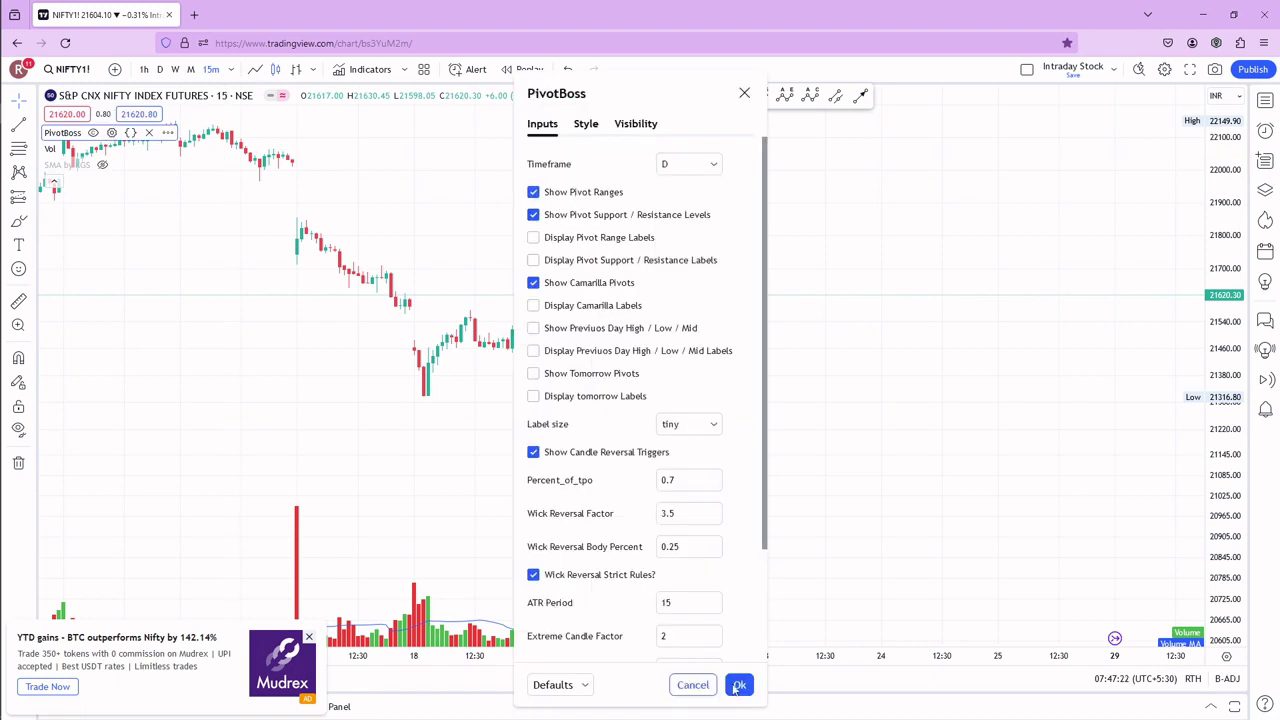
click(739, 684)
scroll(866, 426, up, 5)
scroll(755, 409, down, 5)
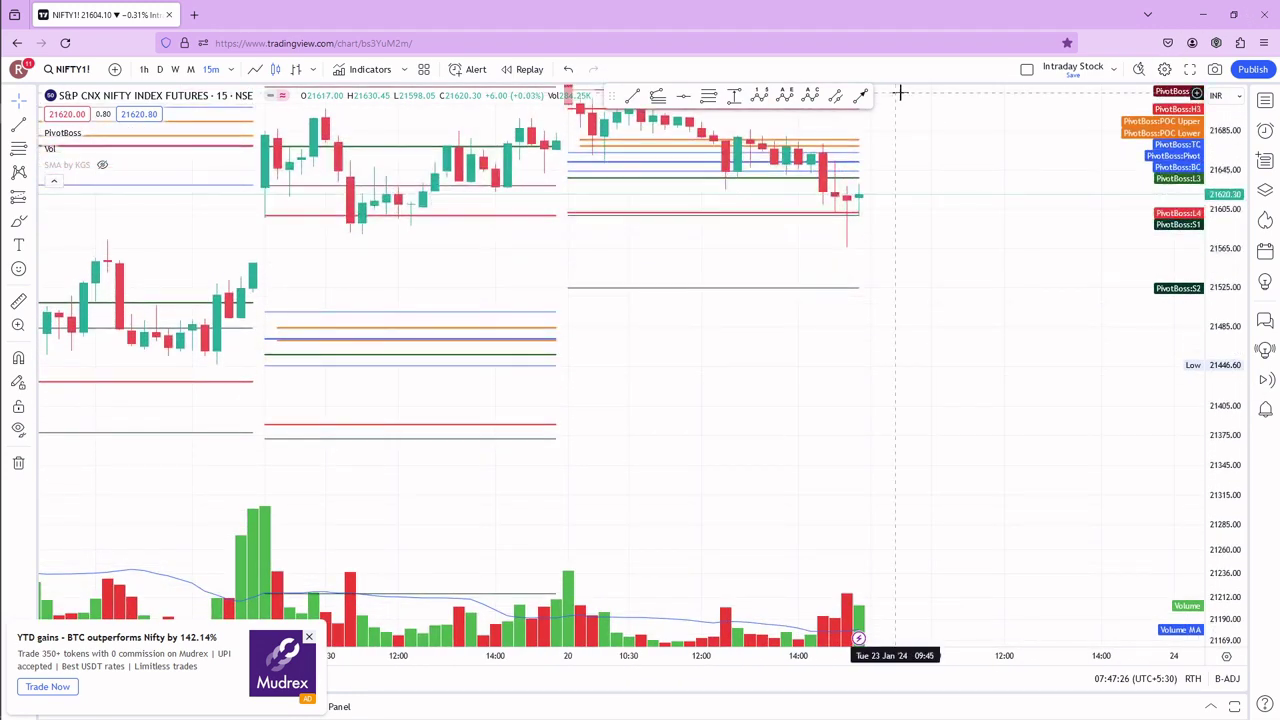
scroll(891, 289, up, 2)
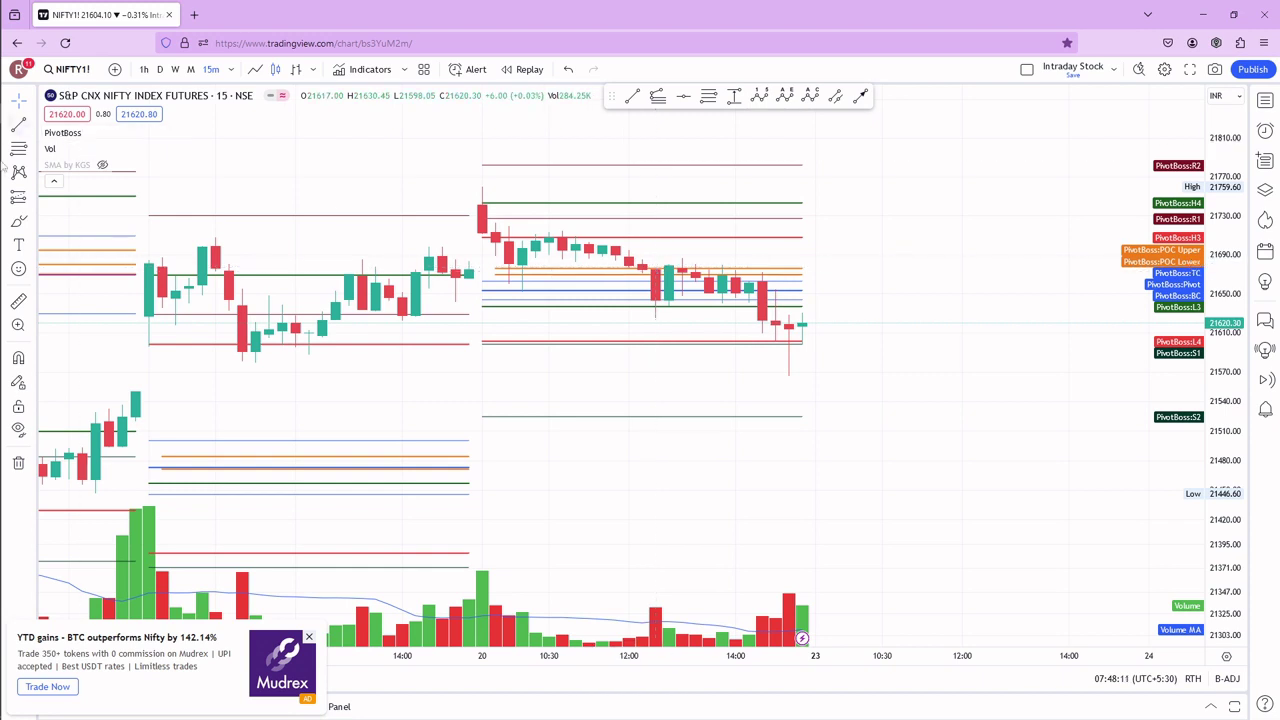
Step: Hide the PivotBoss indicator and switch the chart to the daily interval
click(93, 132)
click(159, 69)
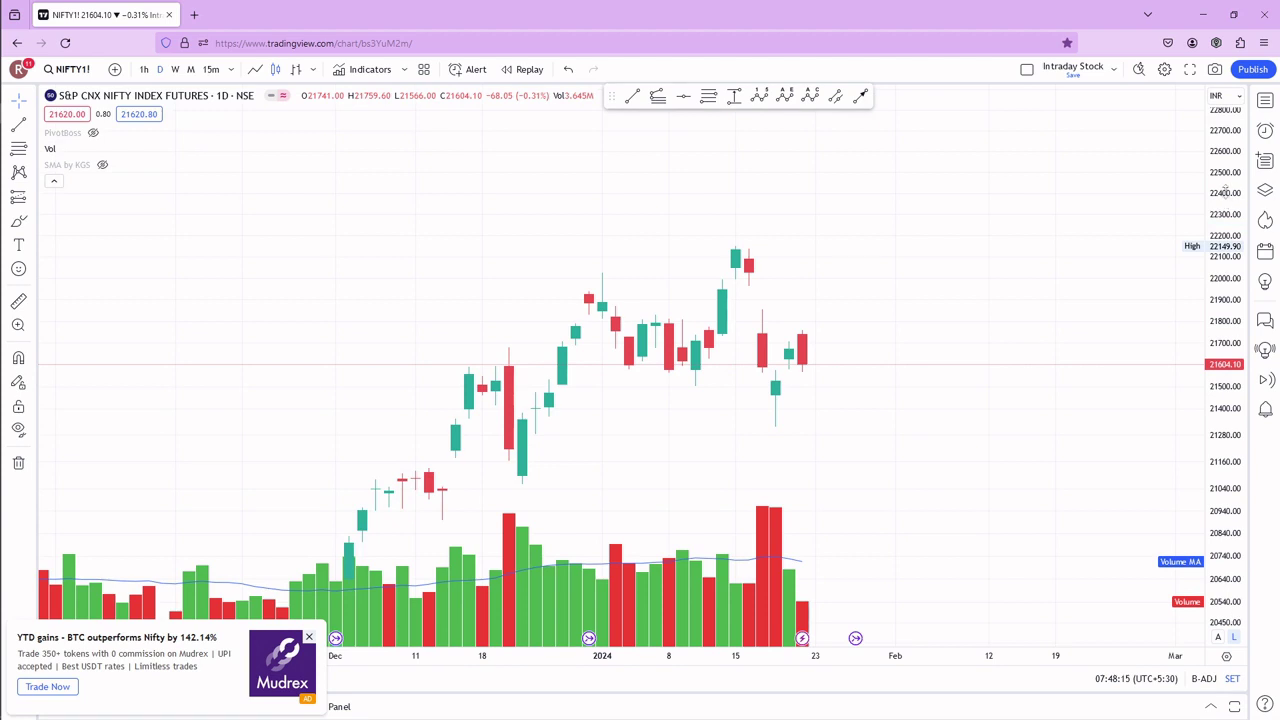
scroll(994, 169, down, 3)
drag(1069, 163, 1010, 170)
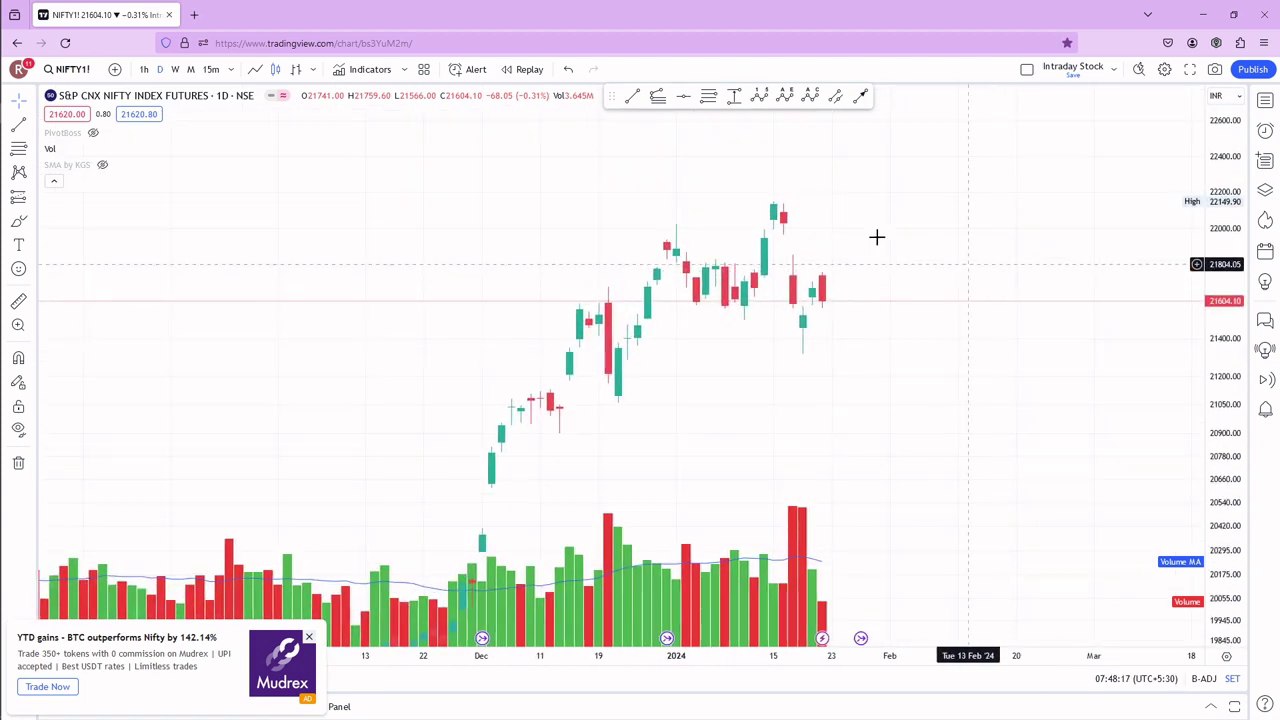
Step: Draw a Fixed Range Volume Profile from the 21 Dec '23 low to the latest candle and delete it
click(33, 203)
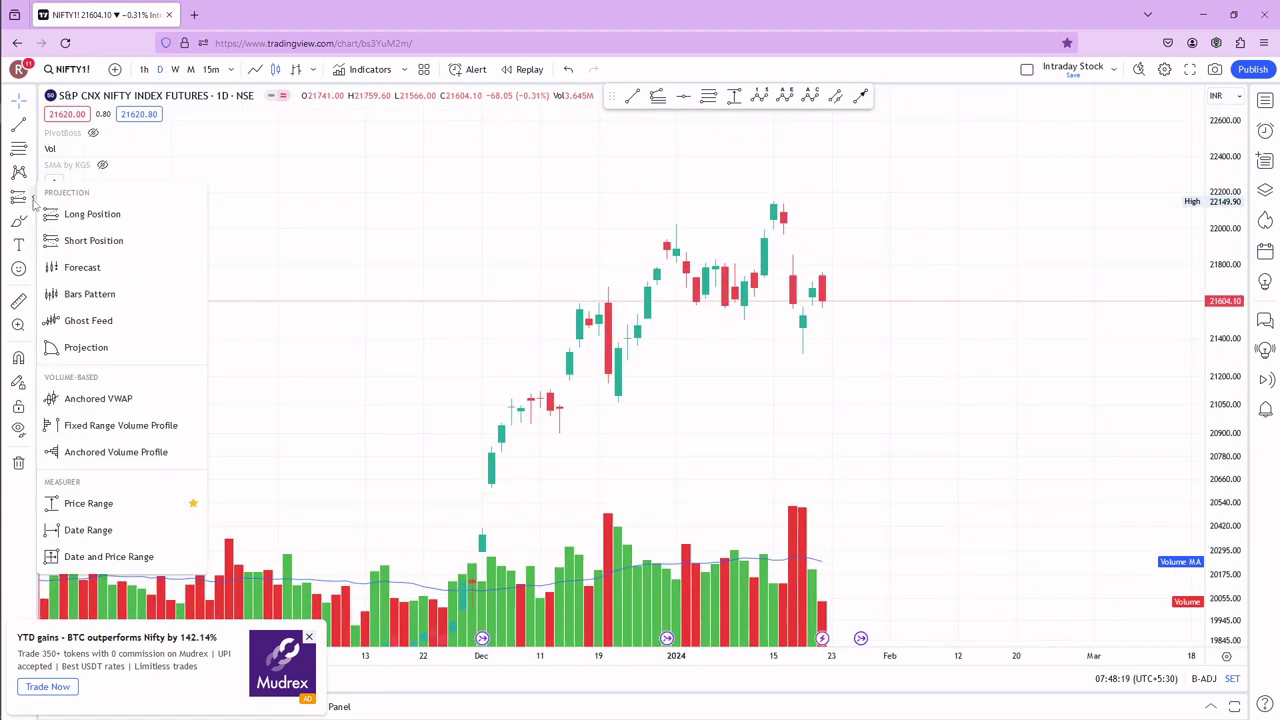
click(100, 428)
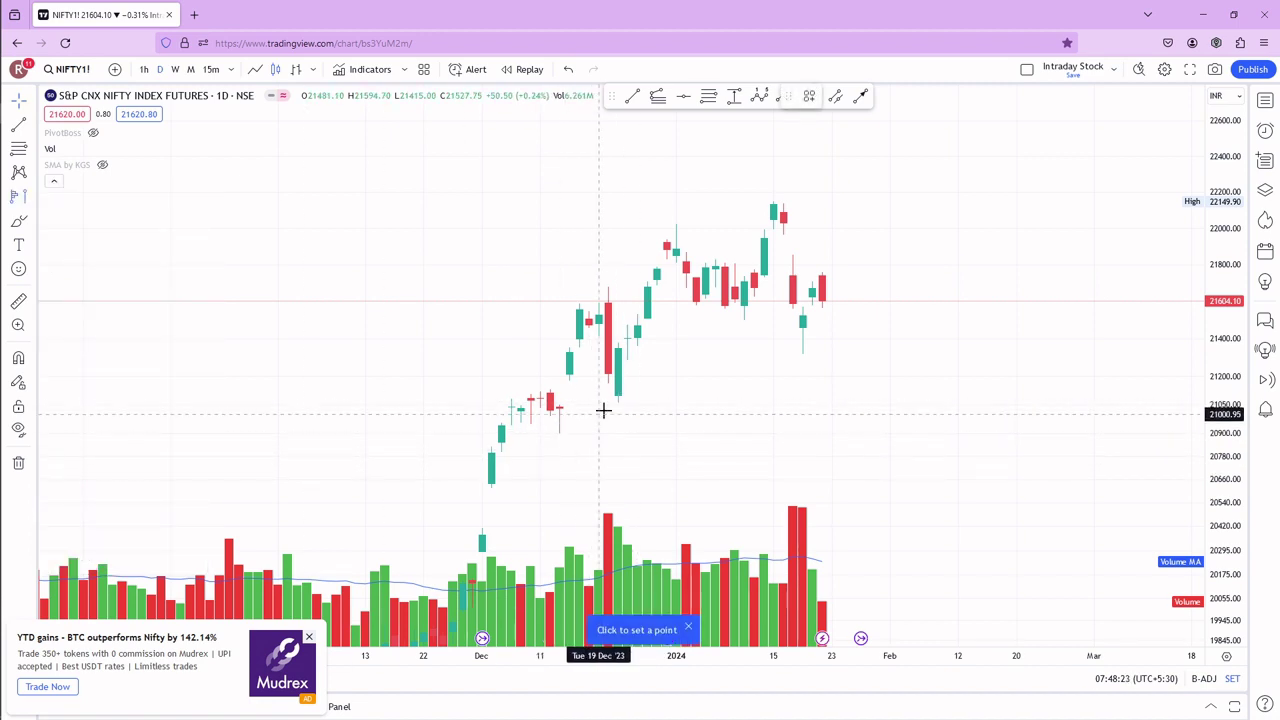
click(618, 404)
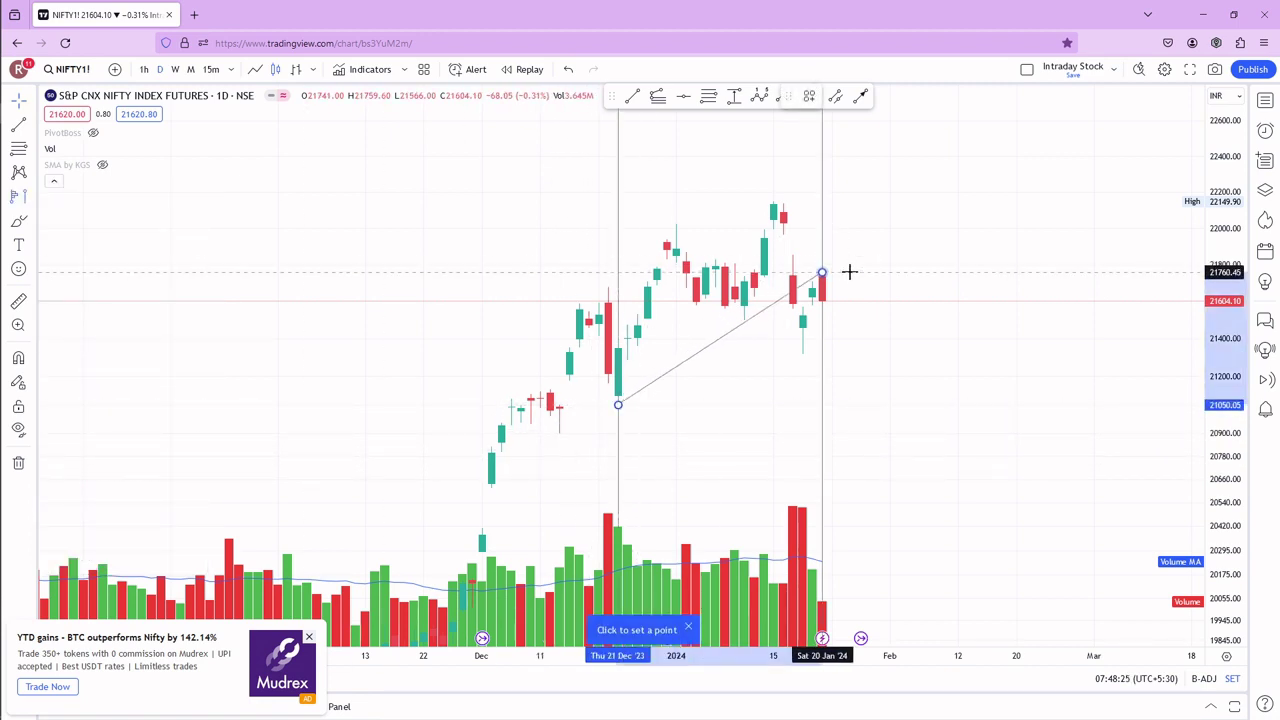
click(850, 266)
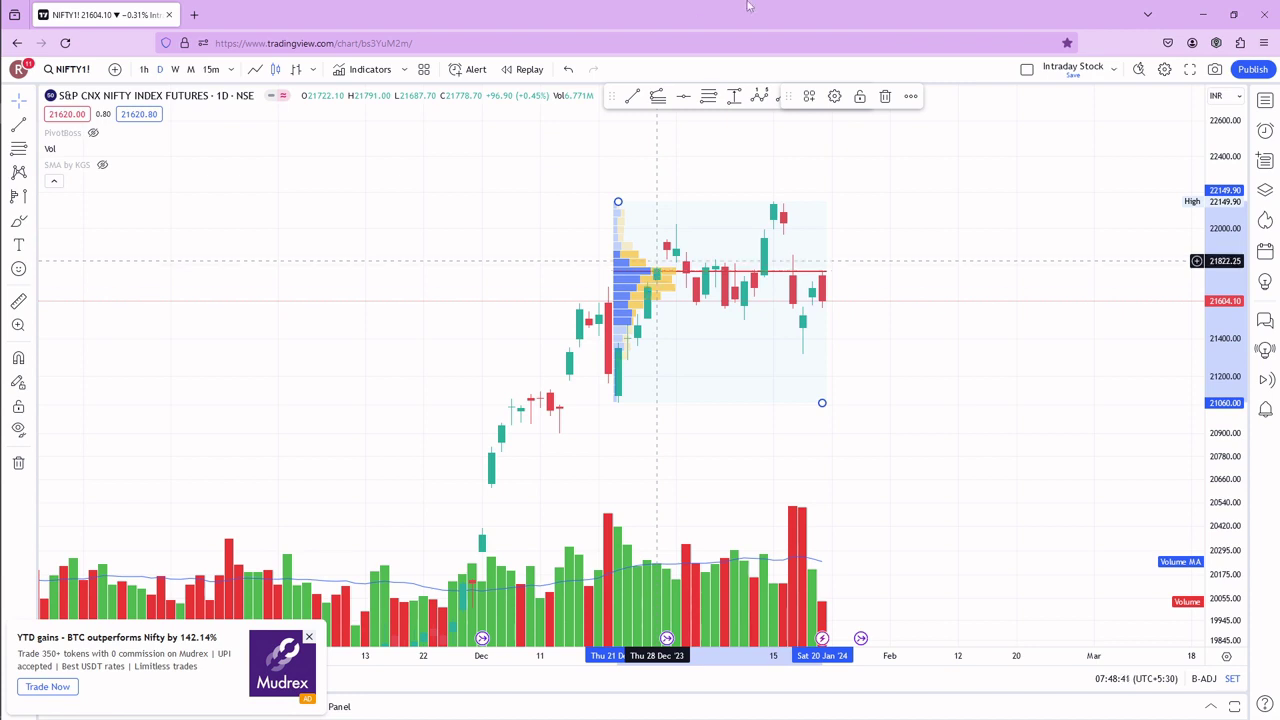
click(885, 96)
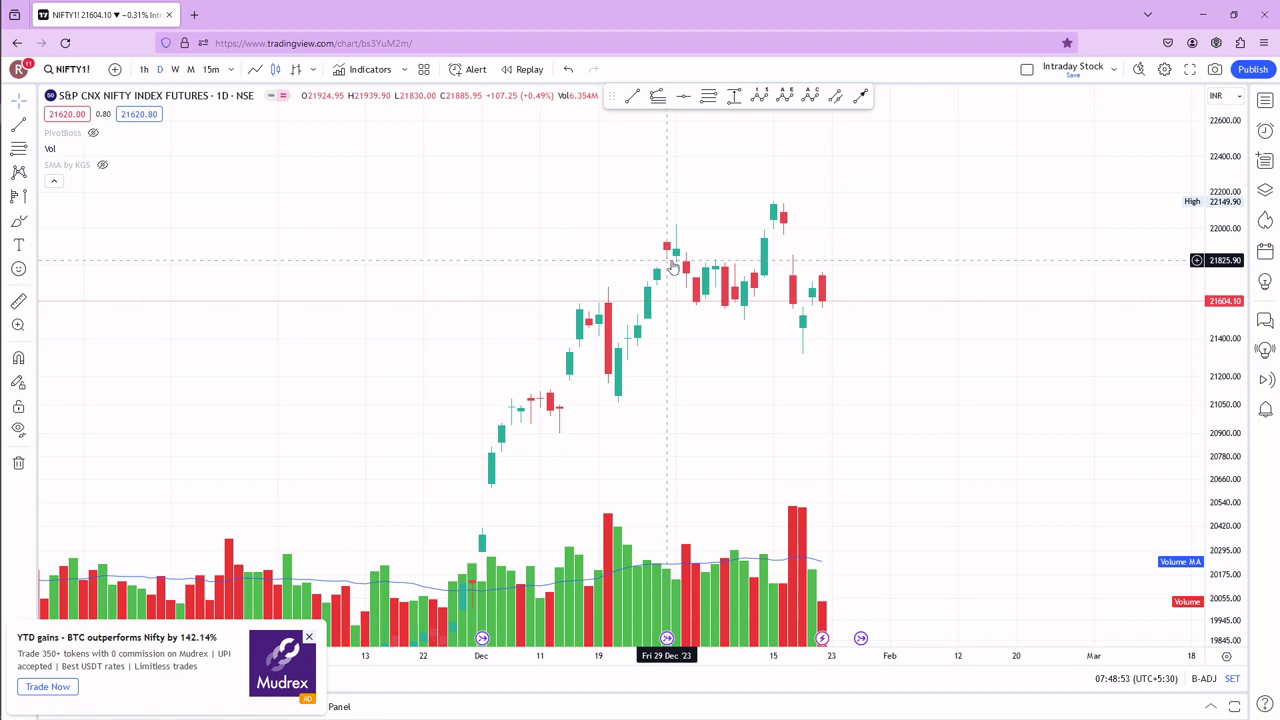
Step: With the Brush, circle the January 2024 consolidation candles and draw roughly horizontal strokes along the zone's upper and lower edges
click(18, 221)
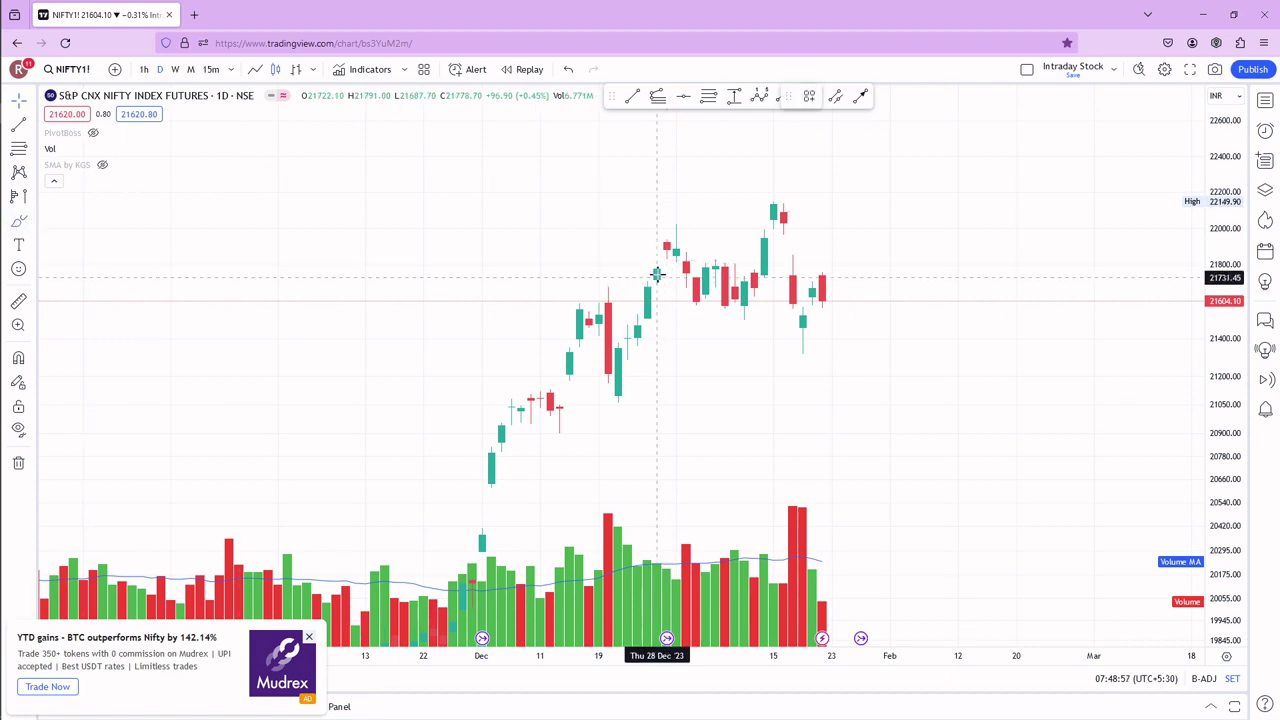
mouse_move(677, 263)
mouse_down()
mouse_move(690, 298)
mouse_move(750, 305)
mouse_move(812, 290)
mouse_move(744, 254)
mouse_up()
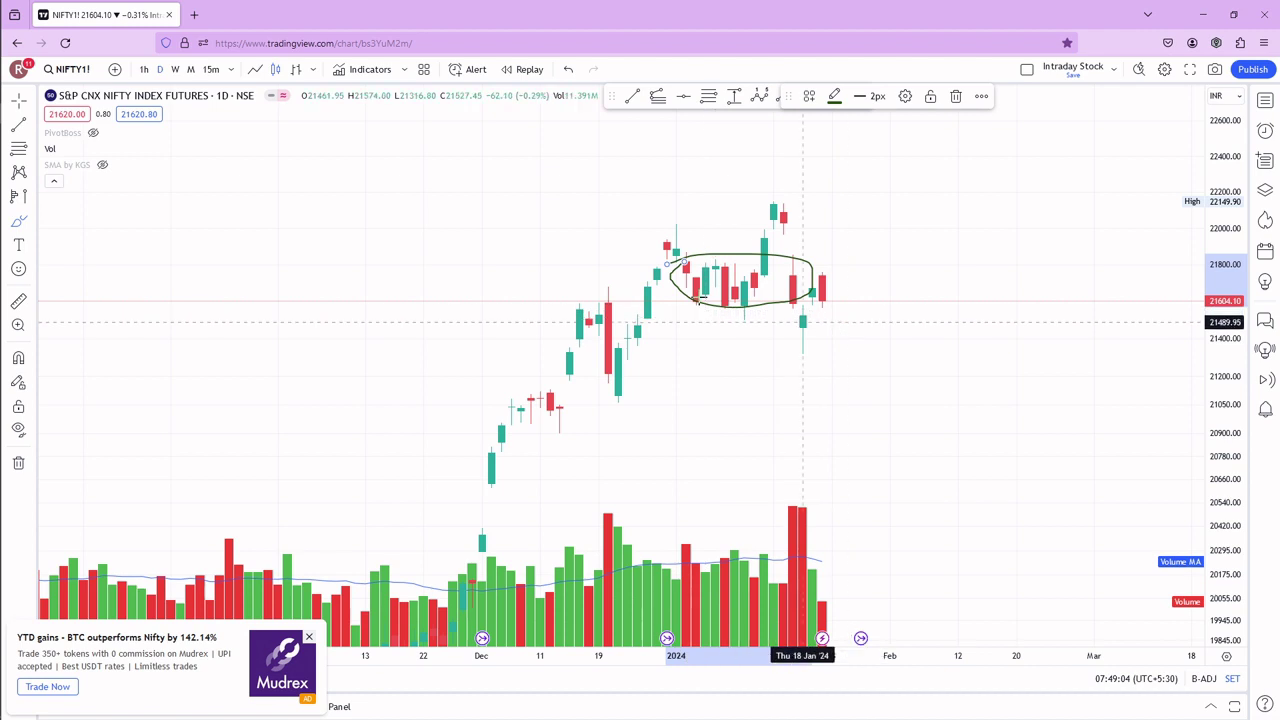
drag(609, 262, 870, 264)
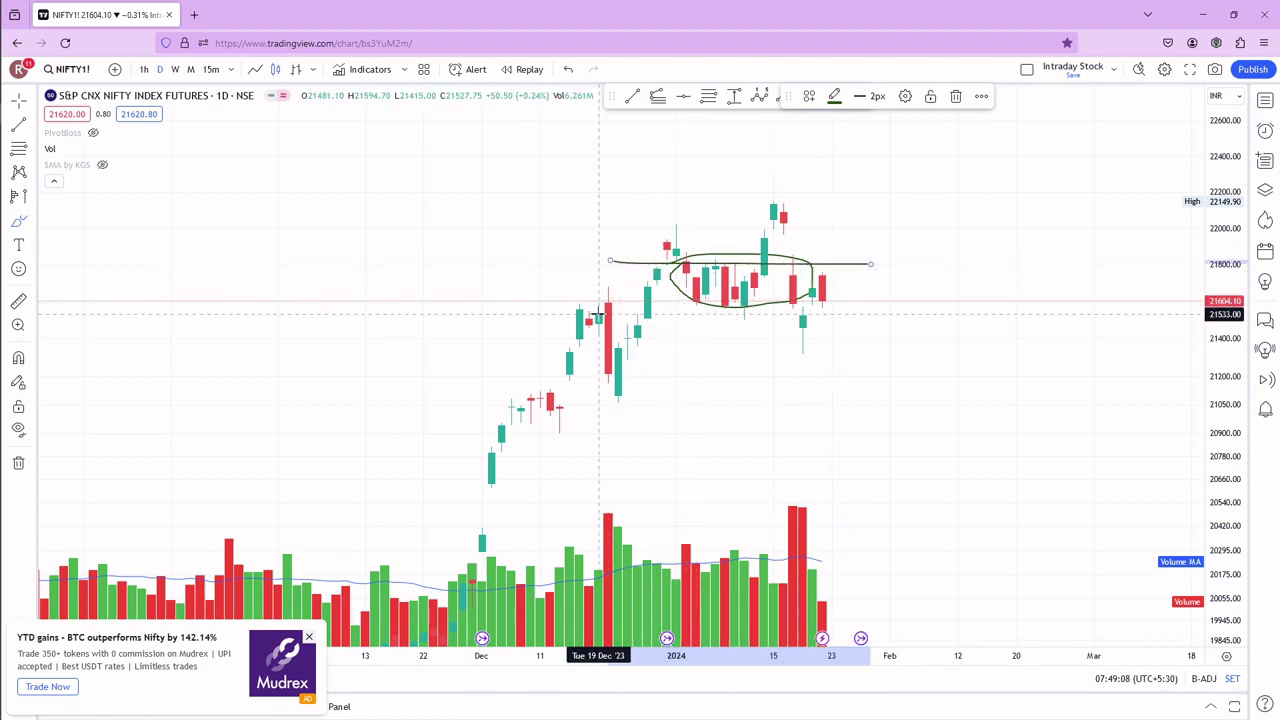
drag(580, 305, 869, 304)
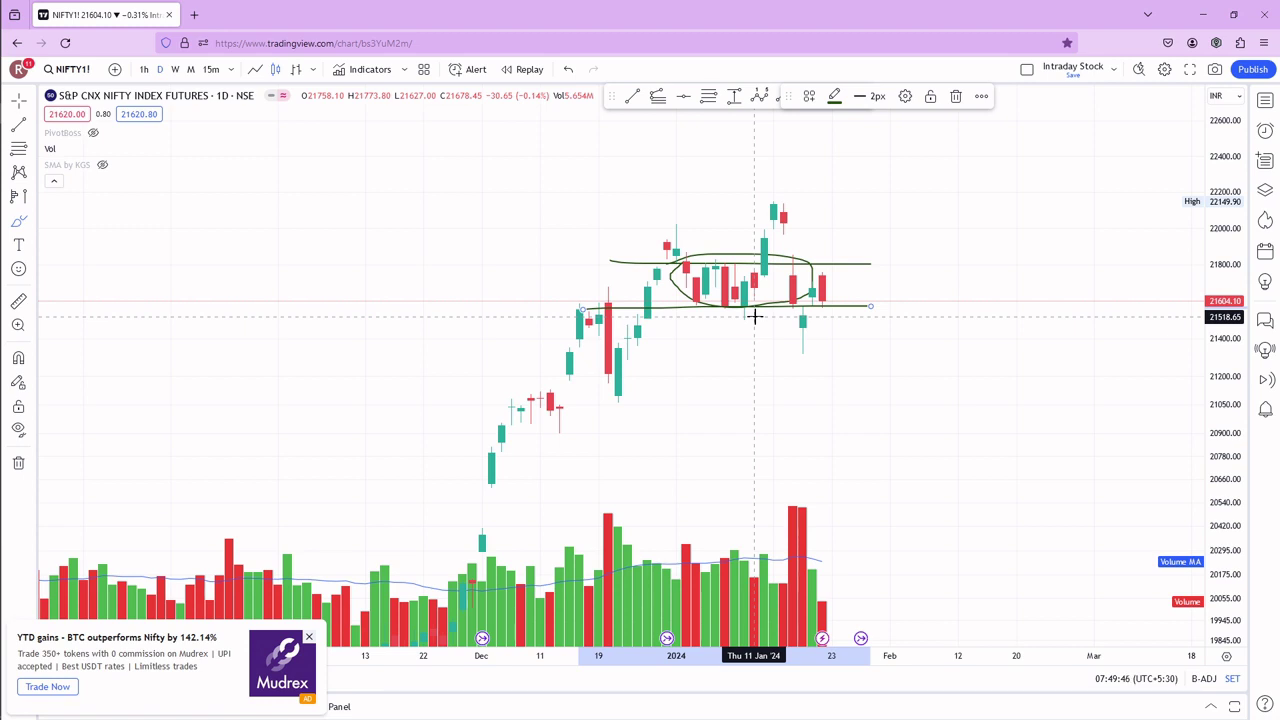
Step: Remove all the brush drawings from the chart
click(968, 253)
right_click(968, 253)
click(1010, 527)
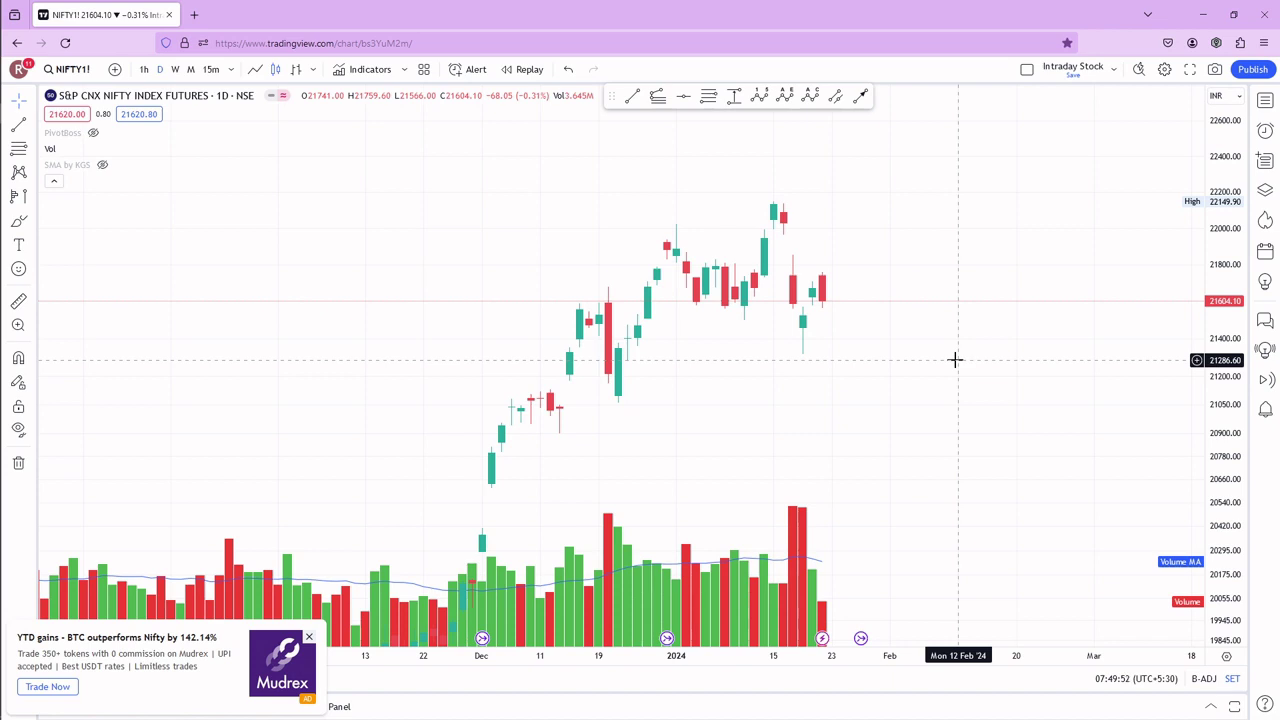
Step: Draw a Fixed Range Volume Profile from the 21 Dec '23 low to the latest candle, 20 Jan '24
click(18, 196)
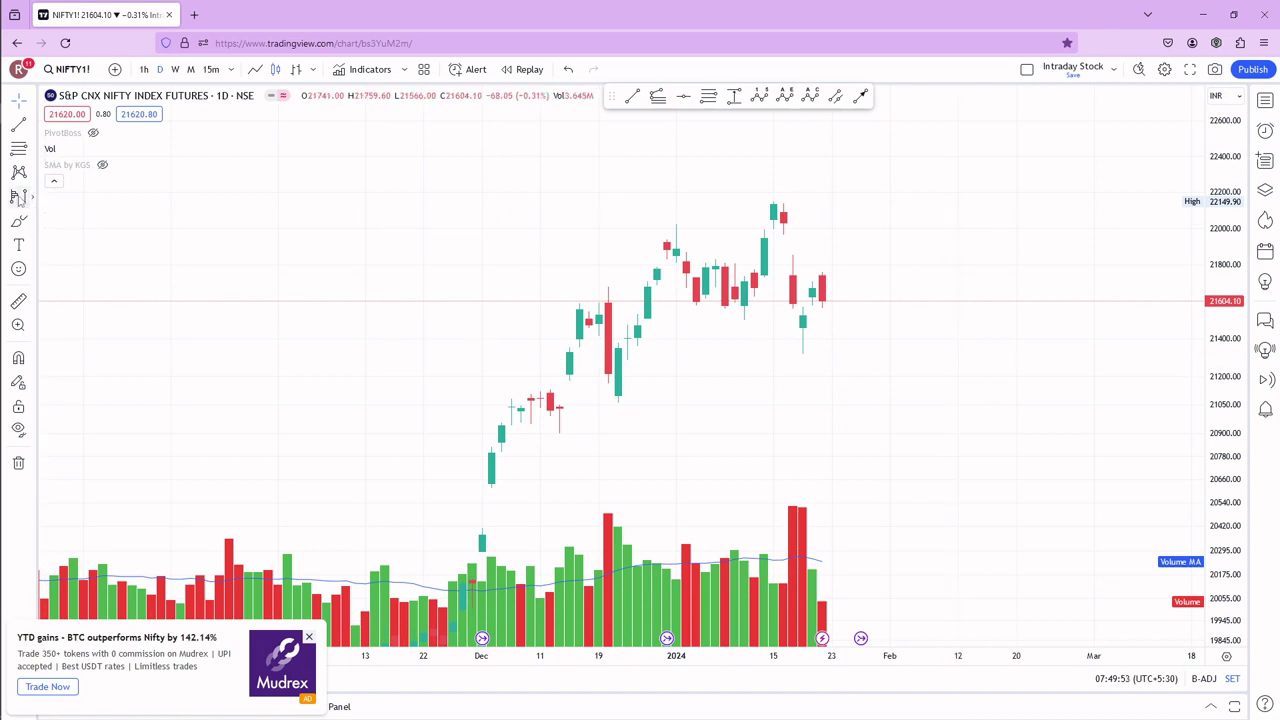
click(618, 400)
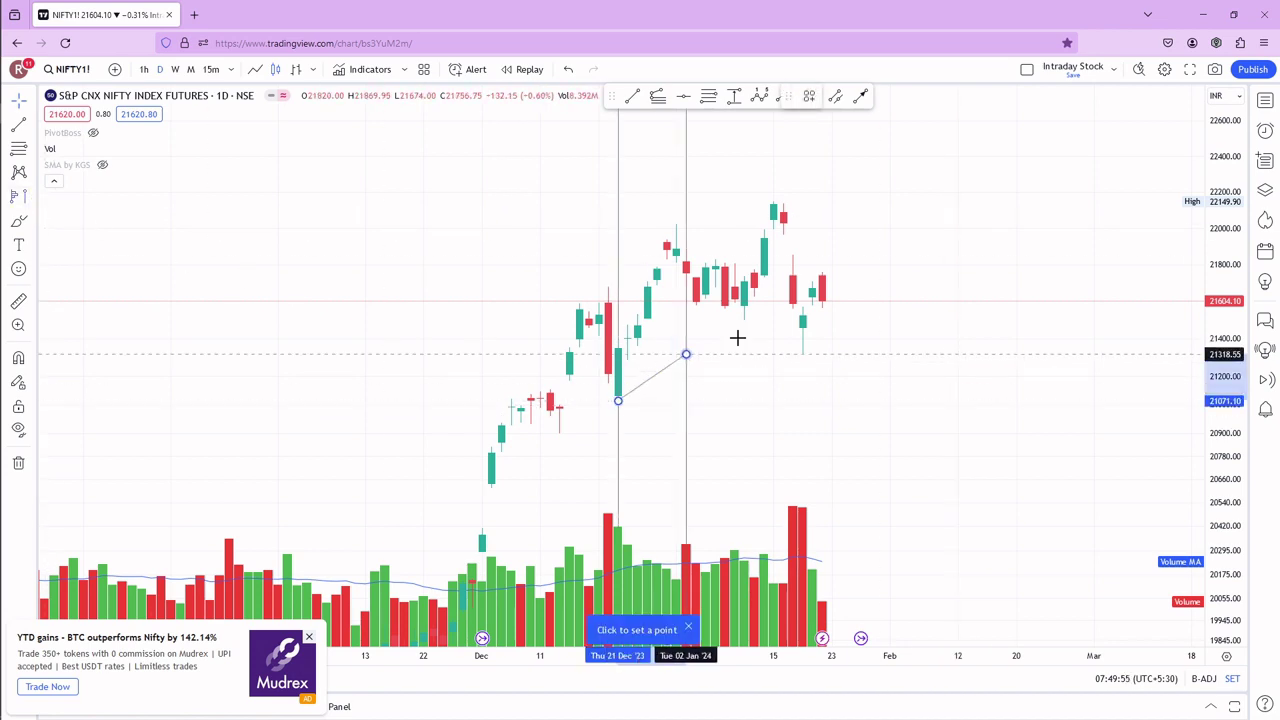
click(822, 272)
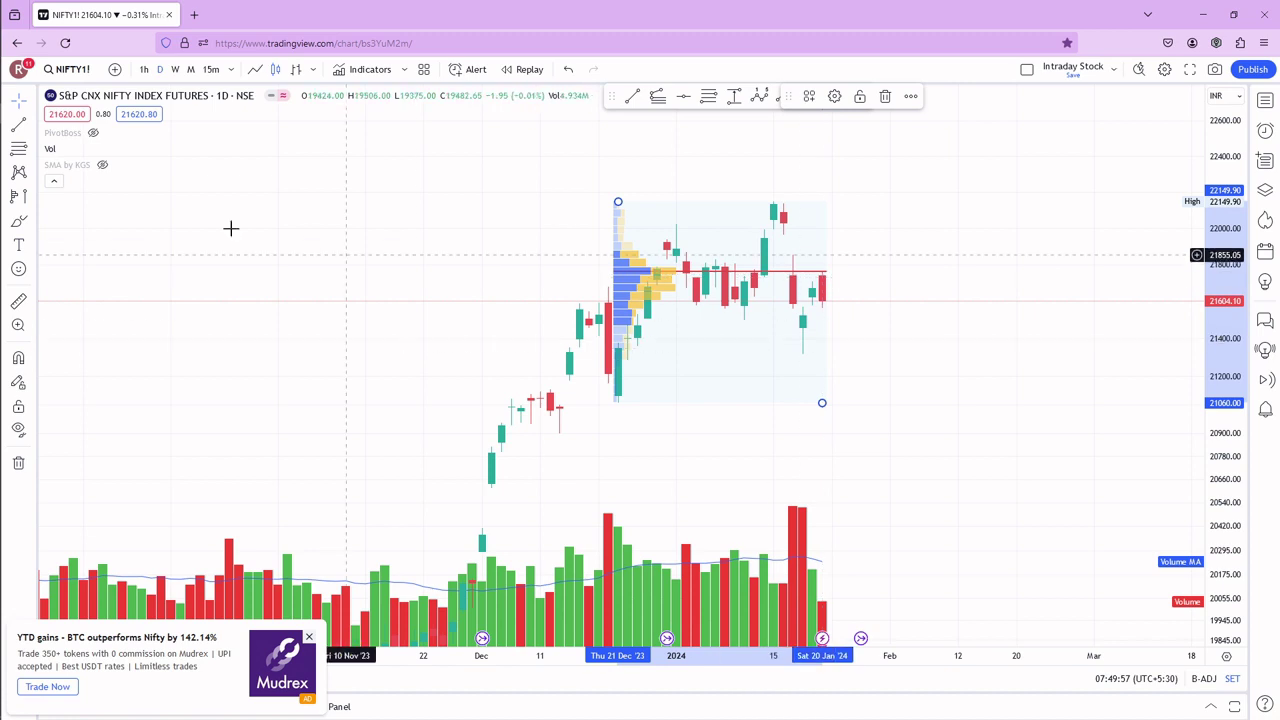
Step: Add a second Fixed Range Volume Profile from the 4 Dec '23 low to the latest candle, 20 Jan '24
click(18, 196)
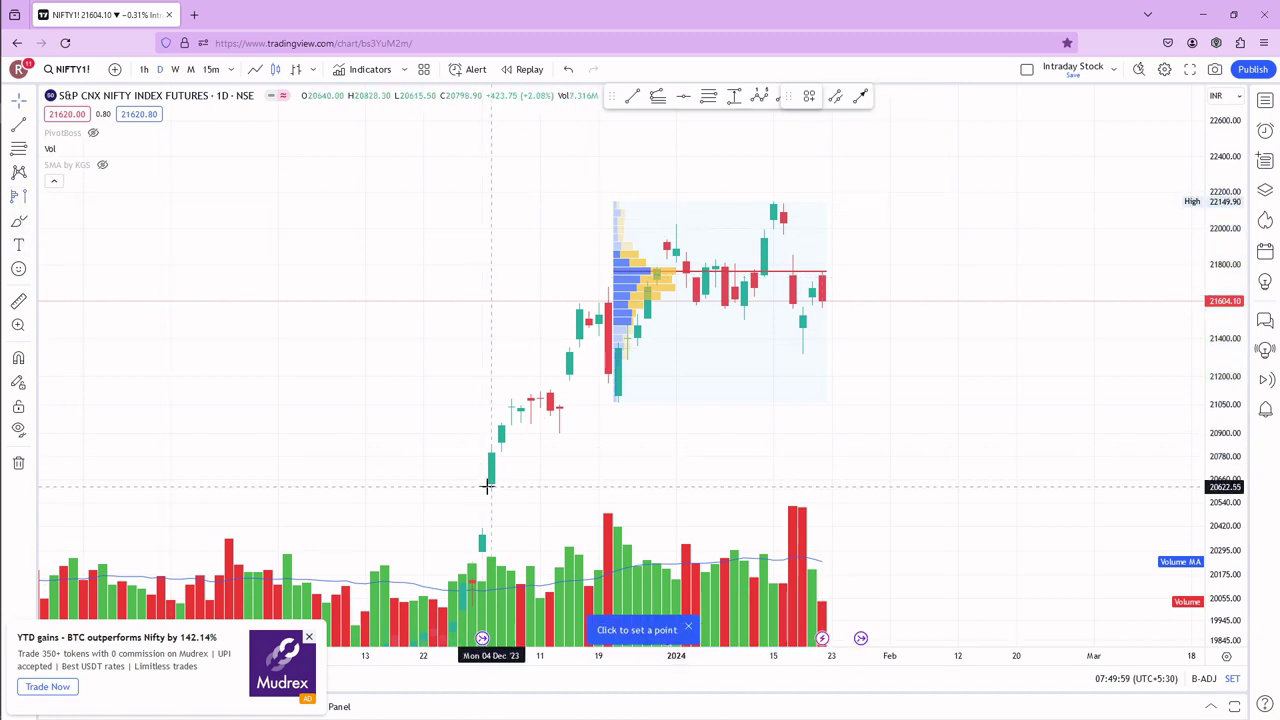
click(491, 490)
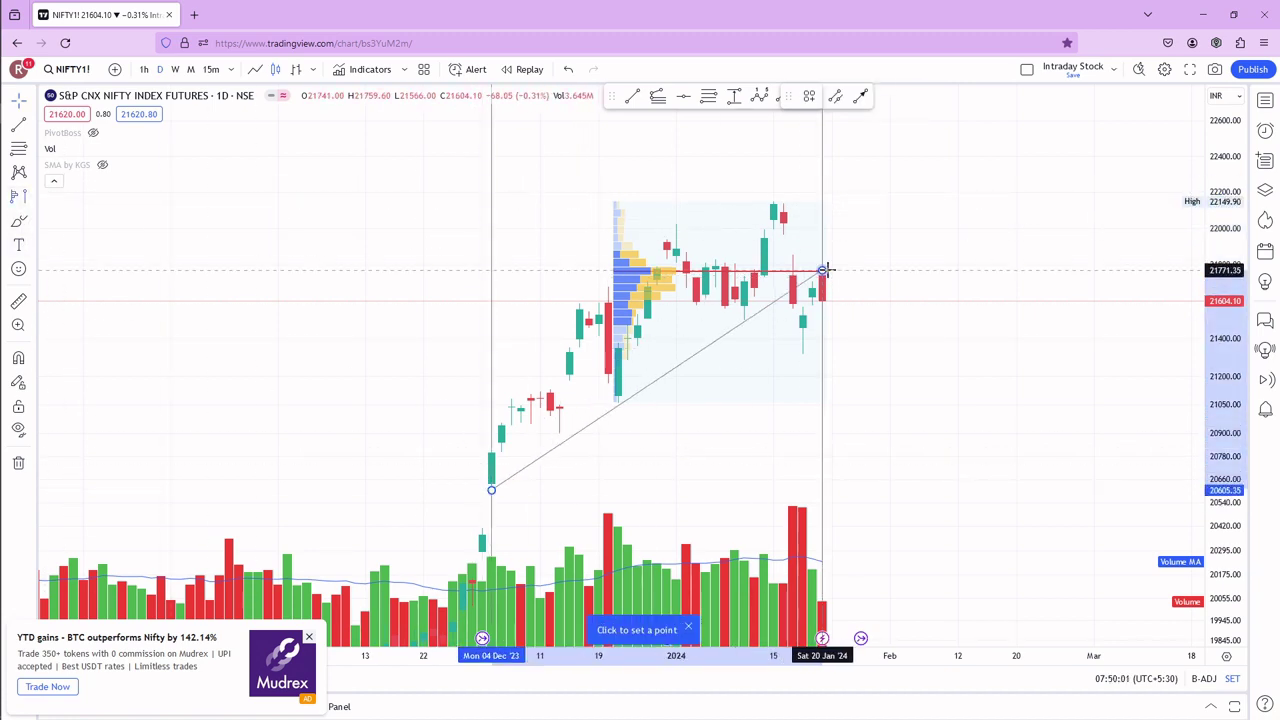
click(829, 268)
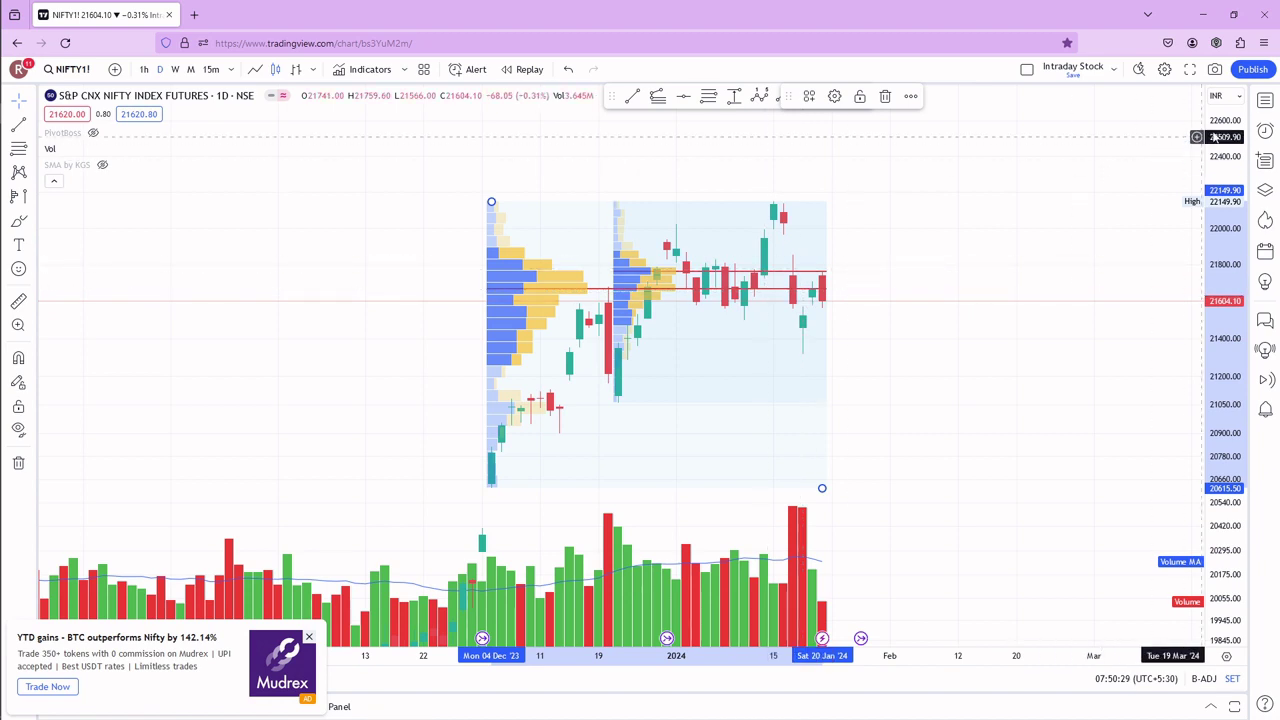
Step: Add a third Fixed Range Volume Profile from the 26 Oct '23 swing low to the latest candle
mouse_move(1220, 130)
mouse_down()
mouse_move(1169, 425)
mouse_move(1100, 234)
mouse_up()
scroll(1123, 249, down, 4)
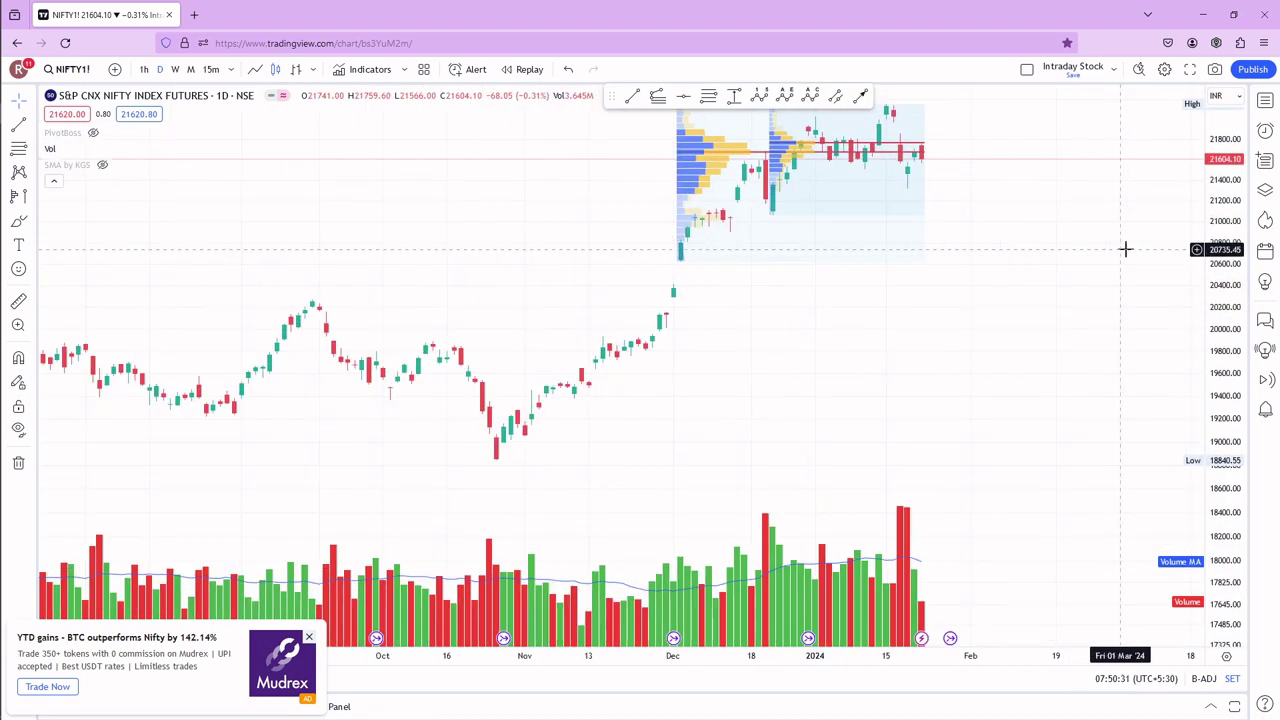
click(18, 195)
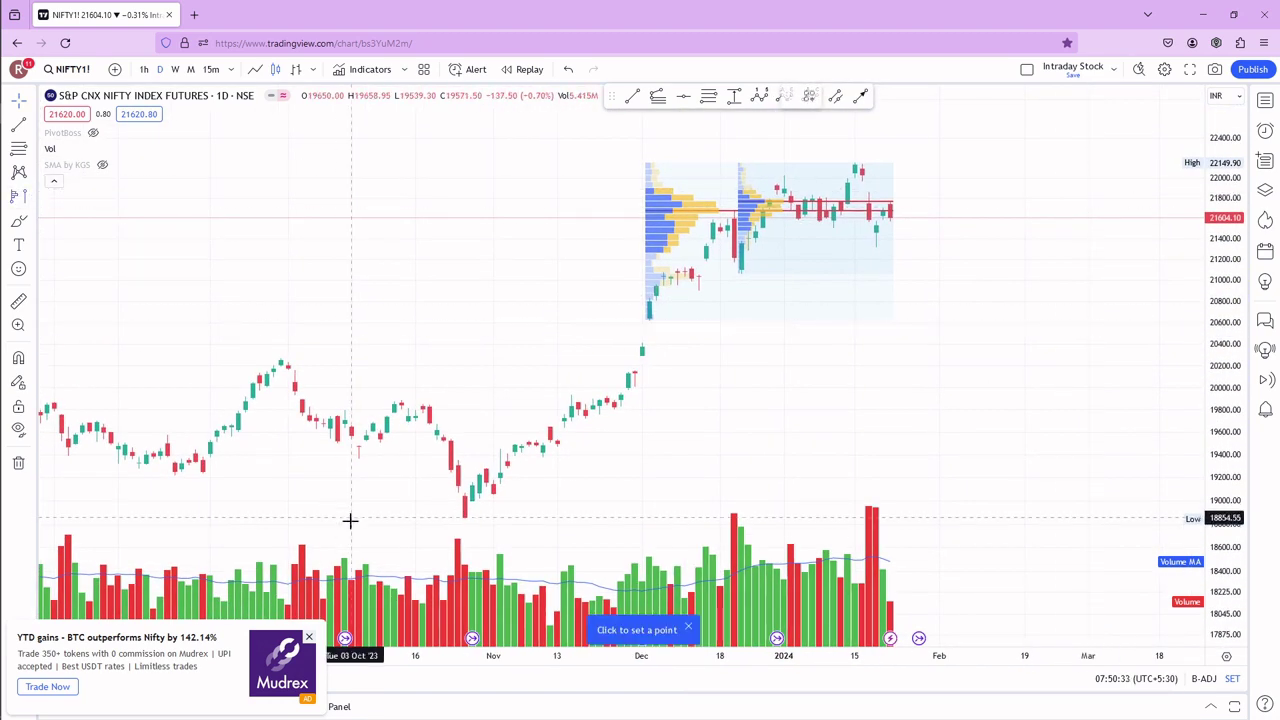
click(463, 517)
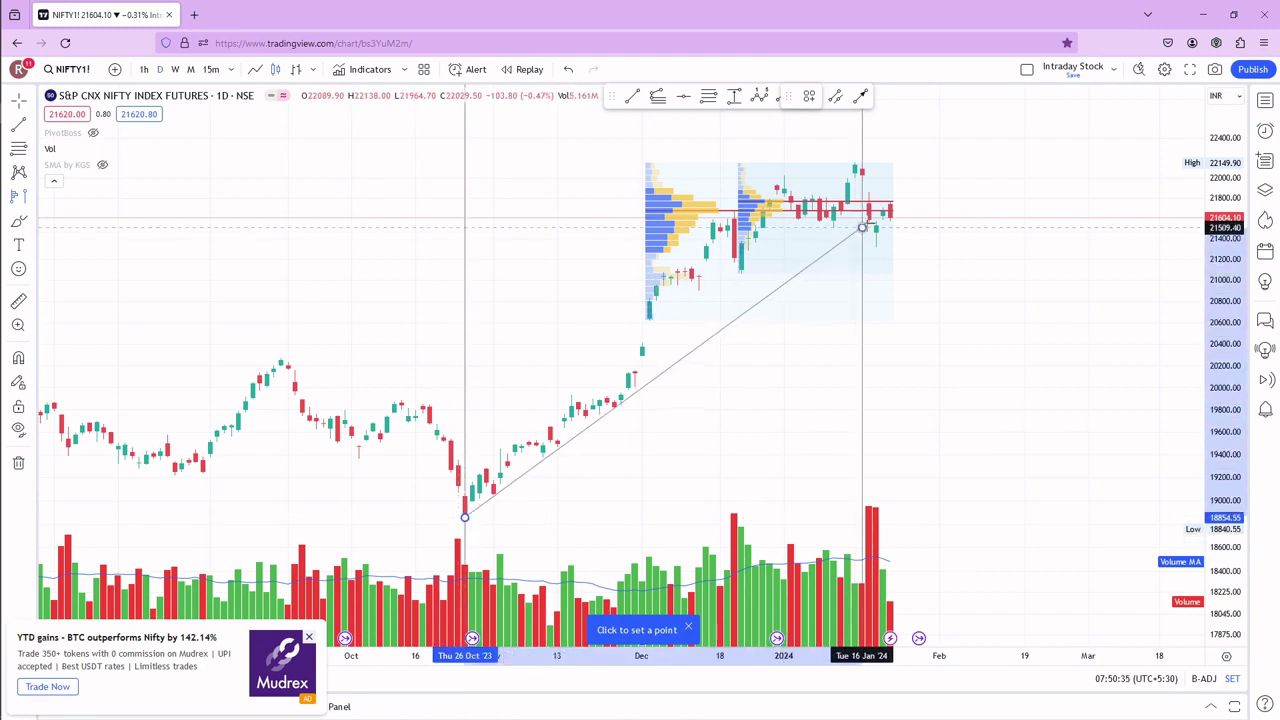
click(890, 204)
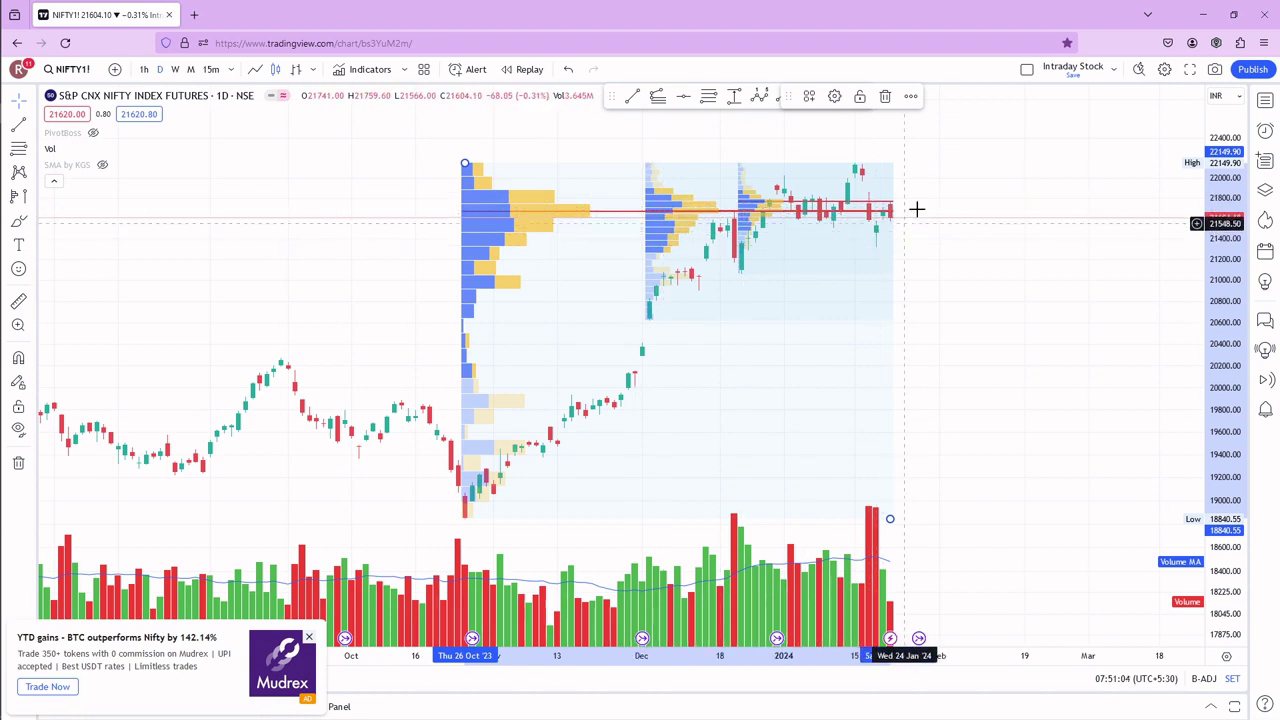
Step: Remove all the Fixed Range Volume Profile drawings from the daily chart
right_click(940, 178)
click(994, 458)
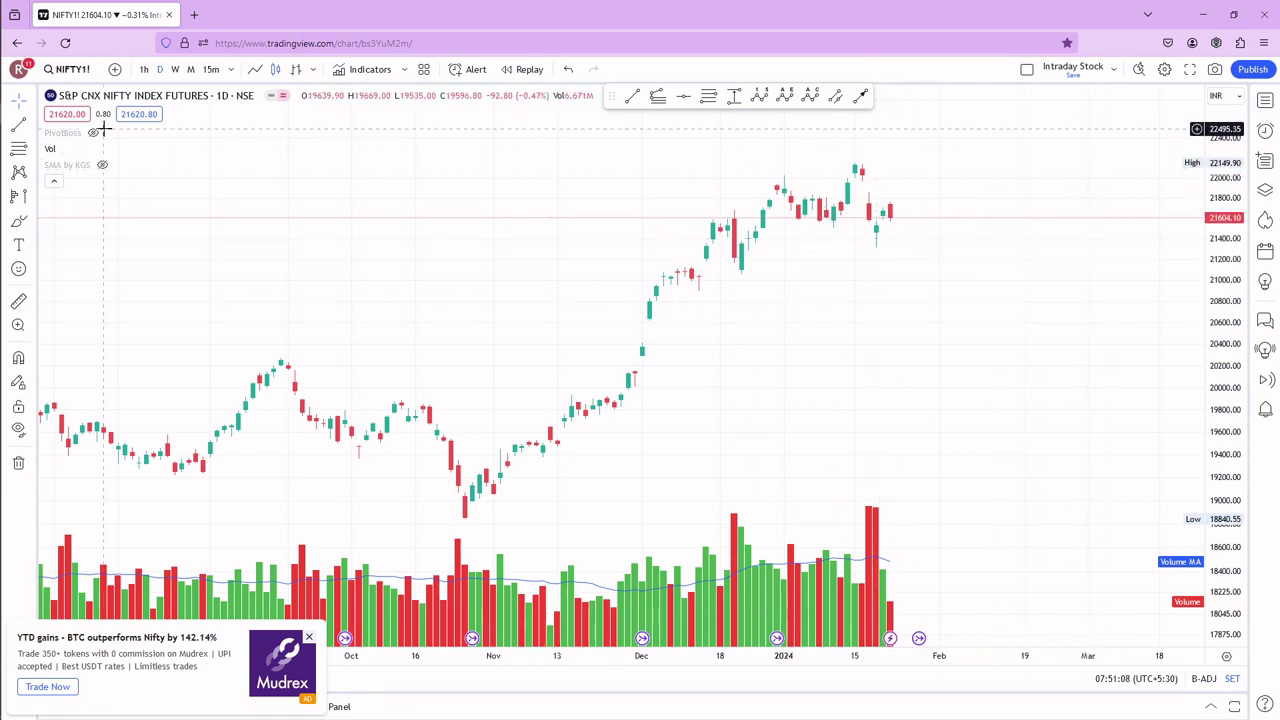
Step: Switch the chart to the 15-minute interval, showing the latest sessions with the PivotBoss indicator visible
click(211, 69)
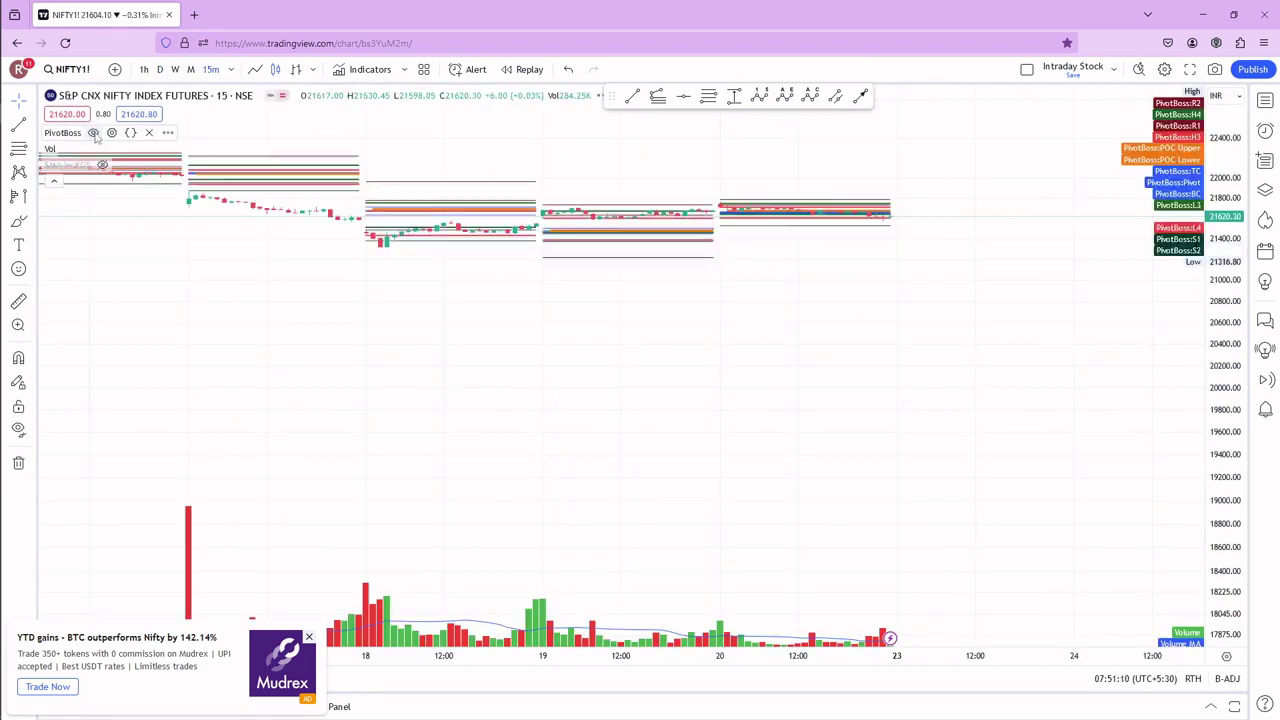
click(678, 618)
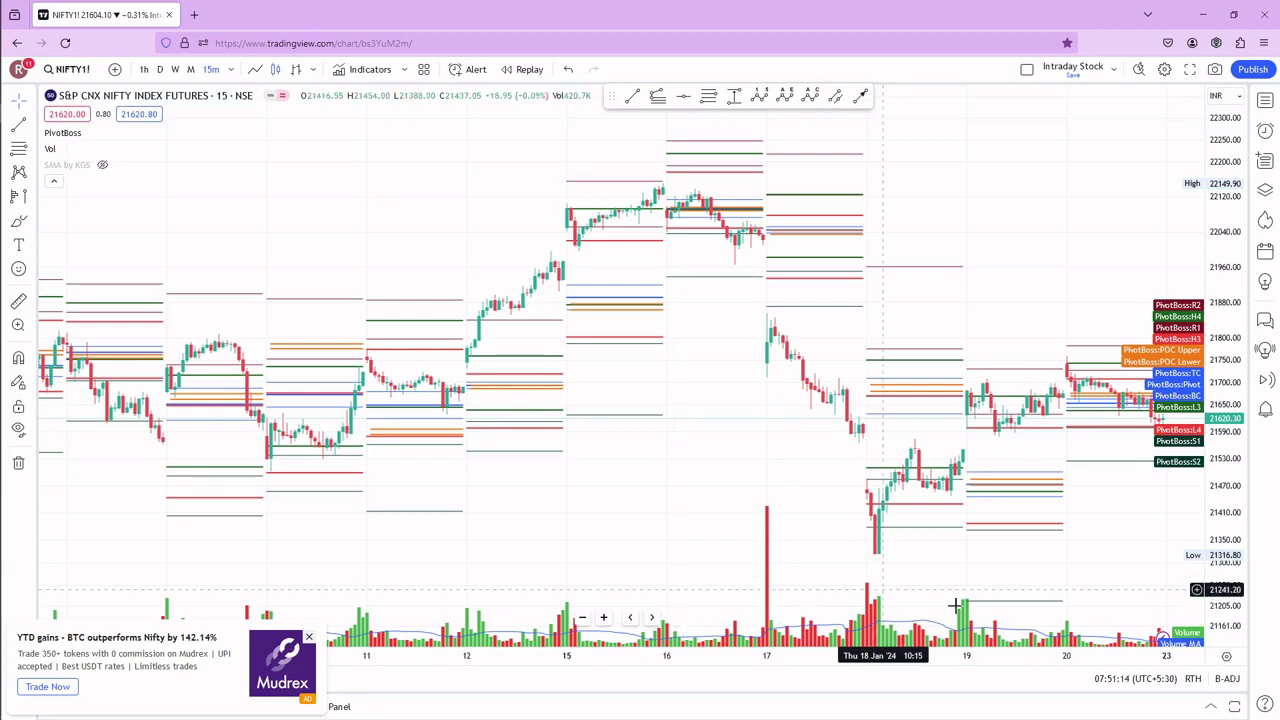
scroll(991, 606, up, 5)
drag(980, 560, 679, 402)
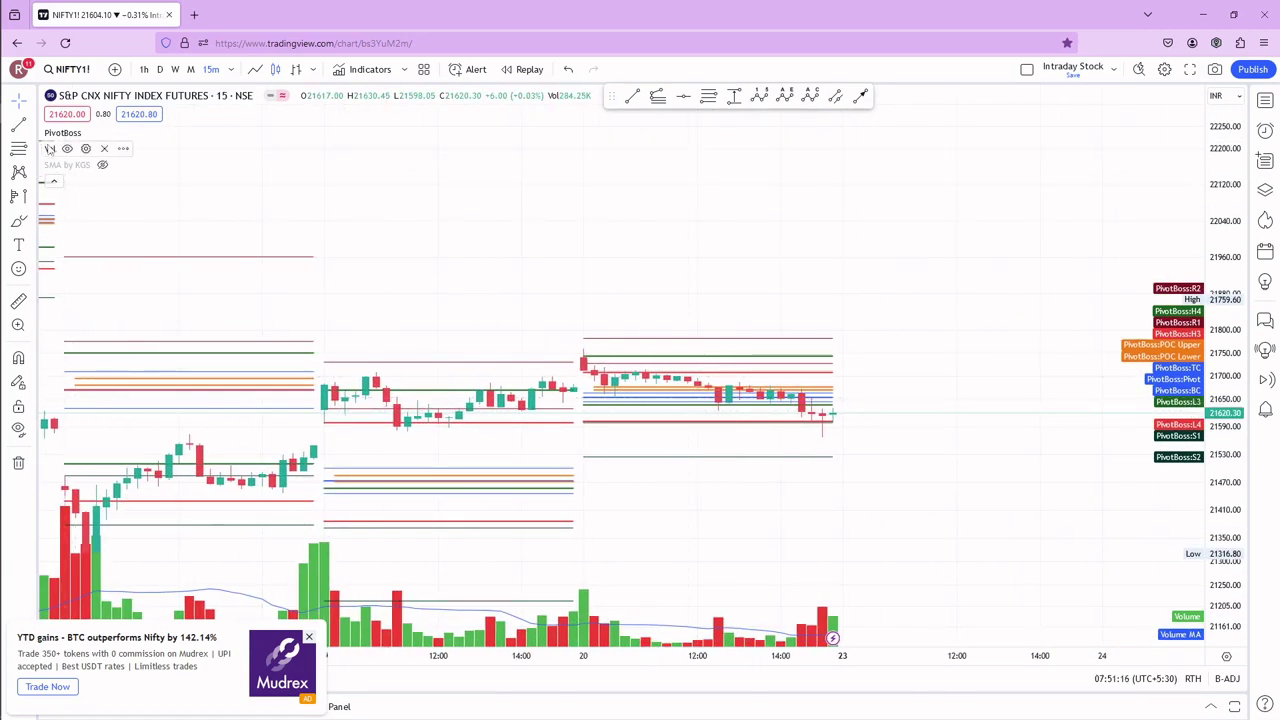
Step: In the PivotBoss inputs, turn off the pivot ranges, pivot support/resistance levels and Camarilla pivots, and turn on Show Tomorrow Pivots
click(111, 132)
click(574, 194)
click(572, 216)
click(560, 285)
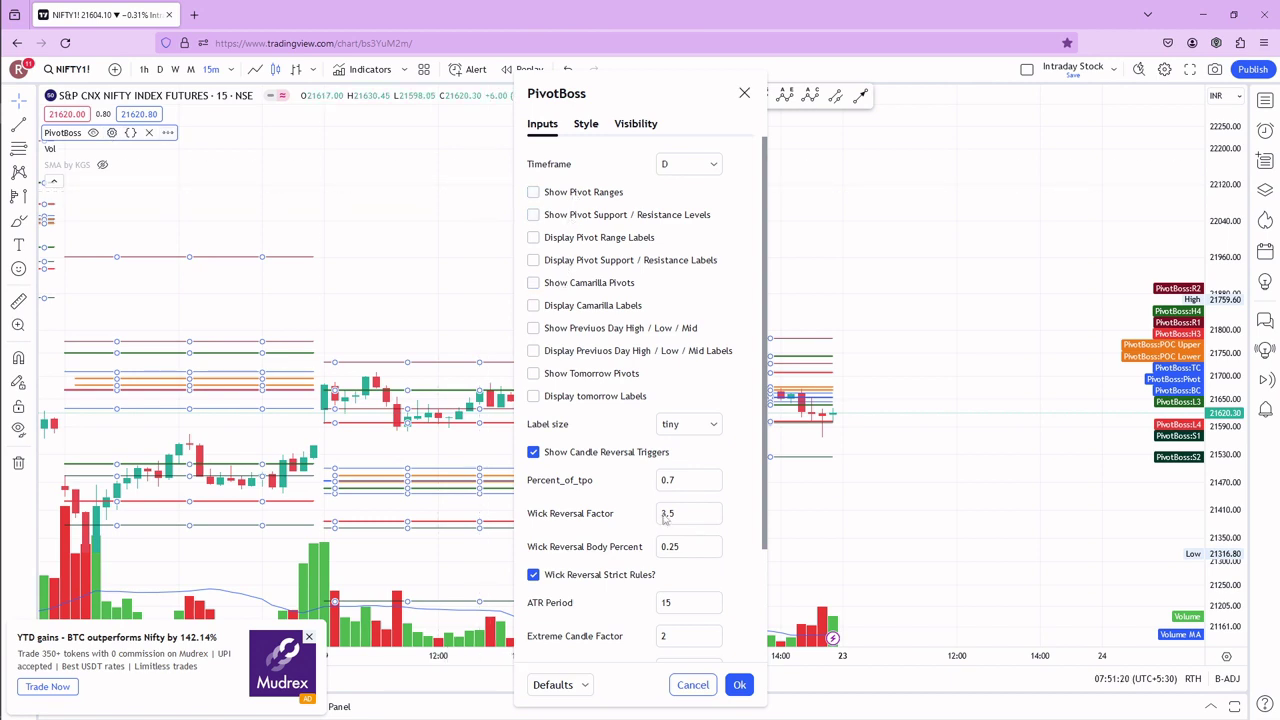
click(611, 375)
click(740, 686)
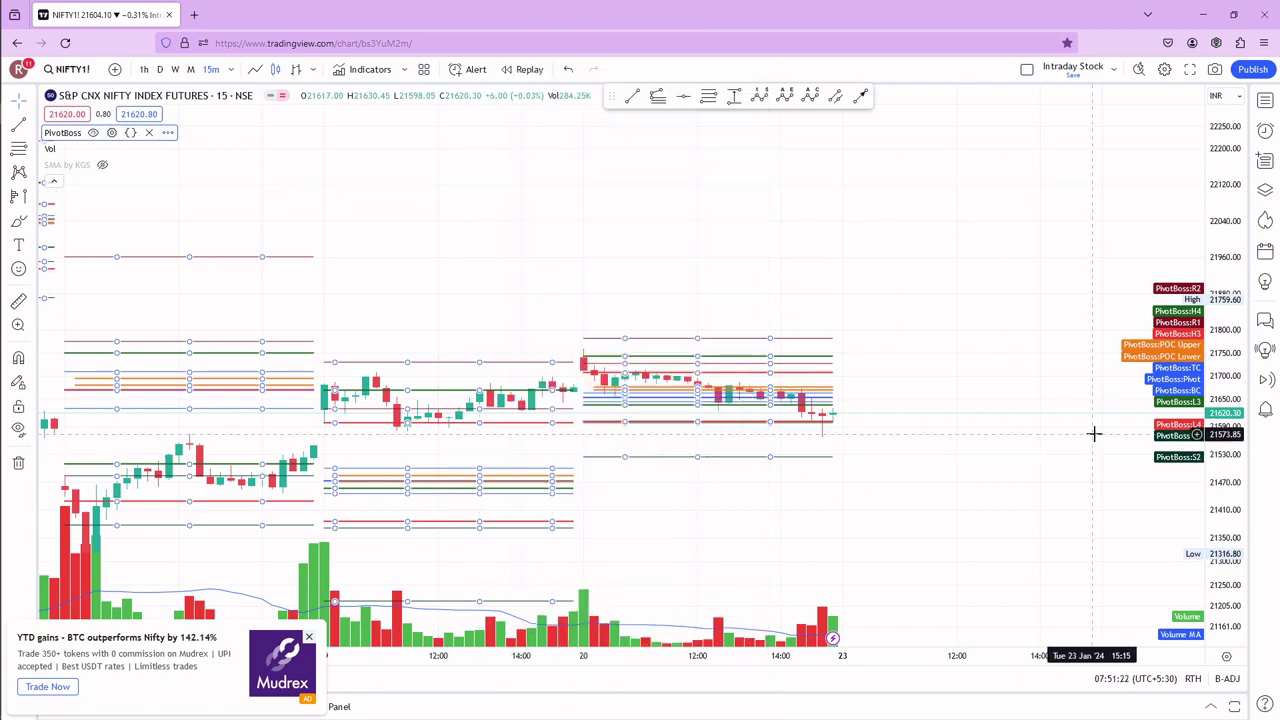
click(920, 411)
scroll(920, 411, up, 4)
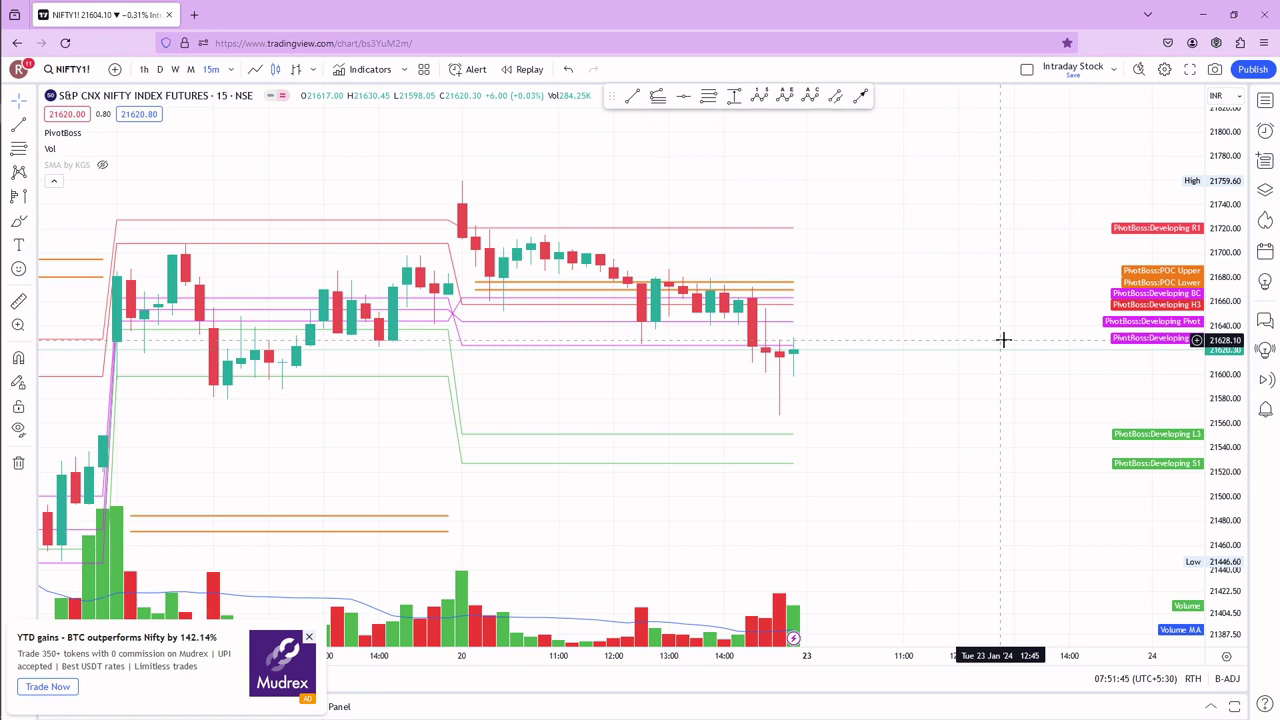
Step: Draw horizontal lines at the 20 Jan session's high, about 21759, and at its low, about 21565
click(482, 181)
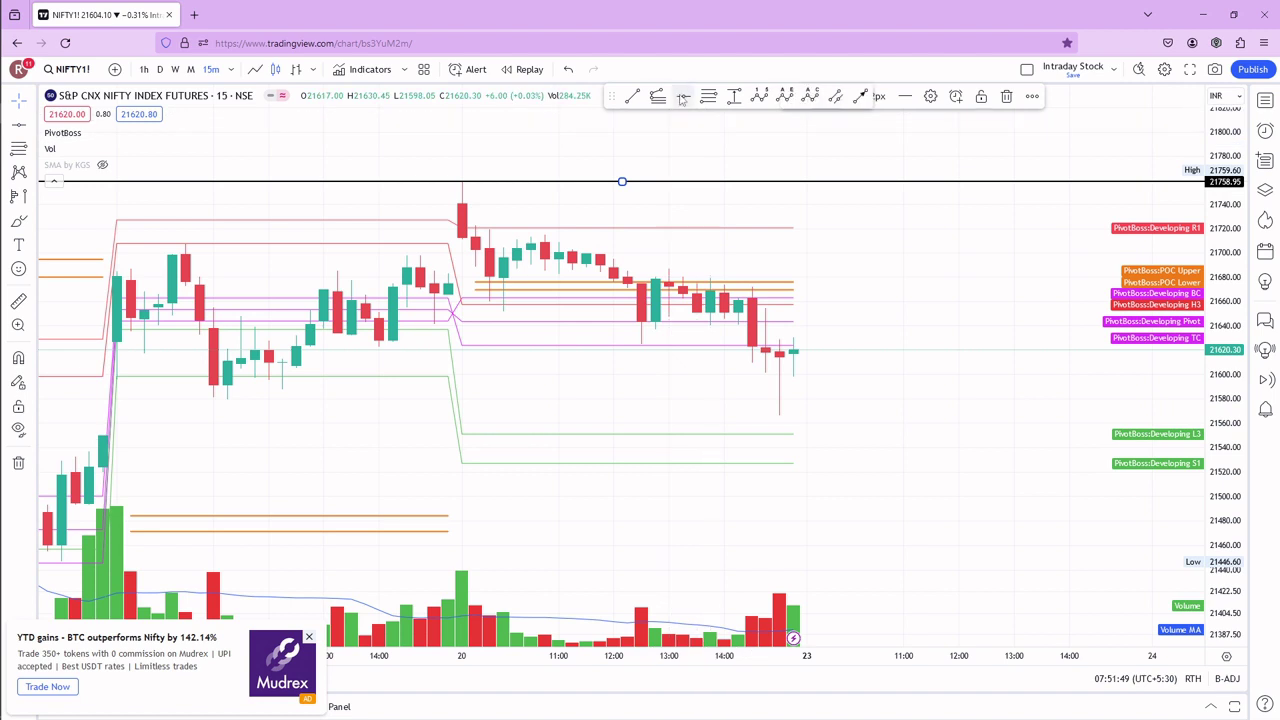
click(843, 416)
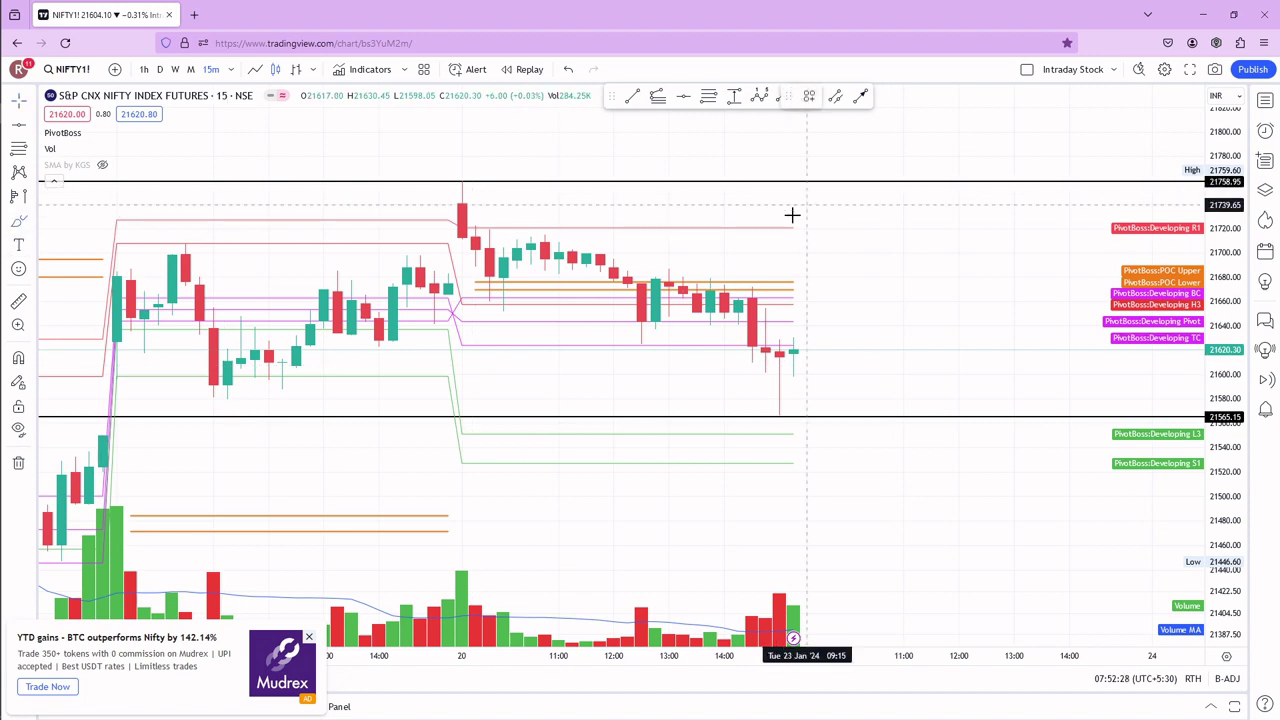
Step: Brush a 23 Jan price path dipping to about 21675 and rising to about 21747, and circle the developing pivot range
mouse_move(805, 242)
mouse_down()
mouse_move(862, 290)
mouse_move(917, 208)
mouse_move(945, 195)
mouse_up()
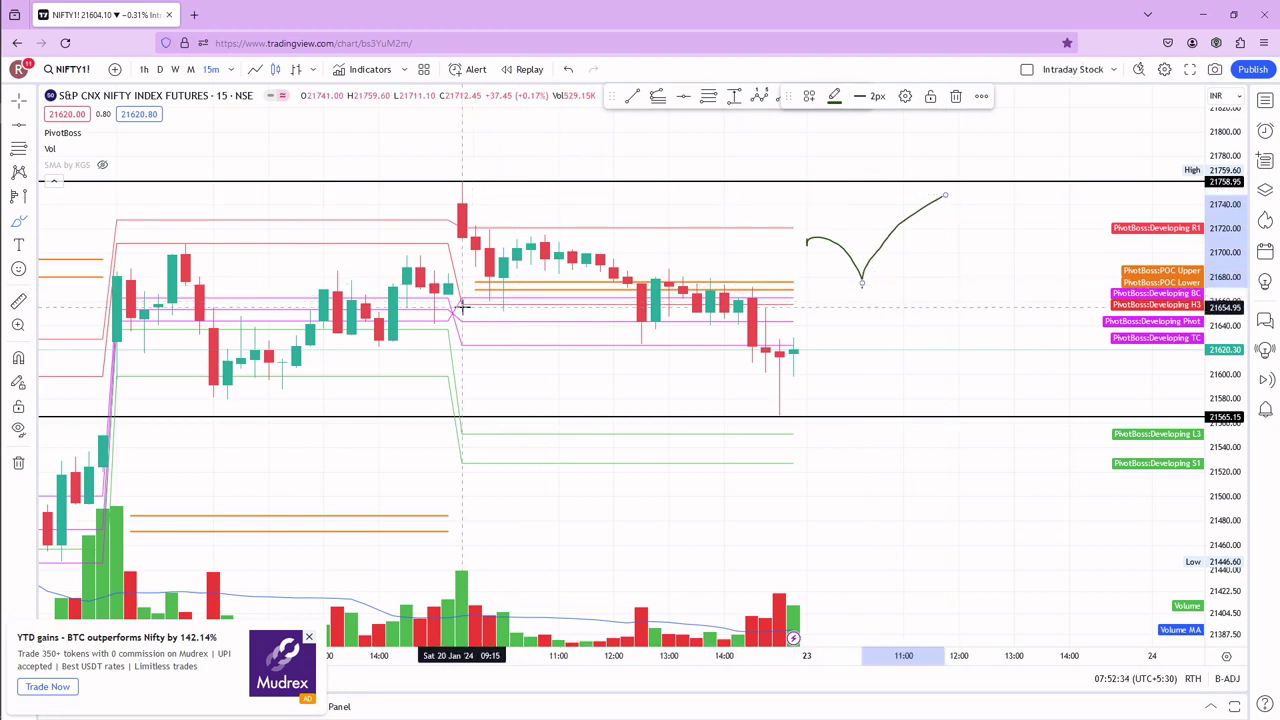
mouse_move(457, 320)
mouse_down()
mouse_move(466, 334)
mouse_move(746, 350)
mouse_move(810, 308)
mouse_move(786, 292)
mouse_move(446, 290)
mouse_move(466, 326)
mouse_up()
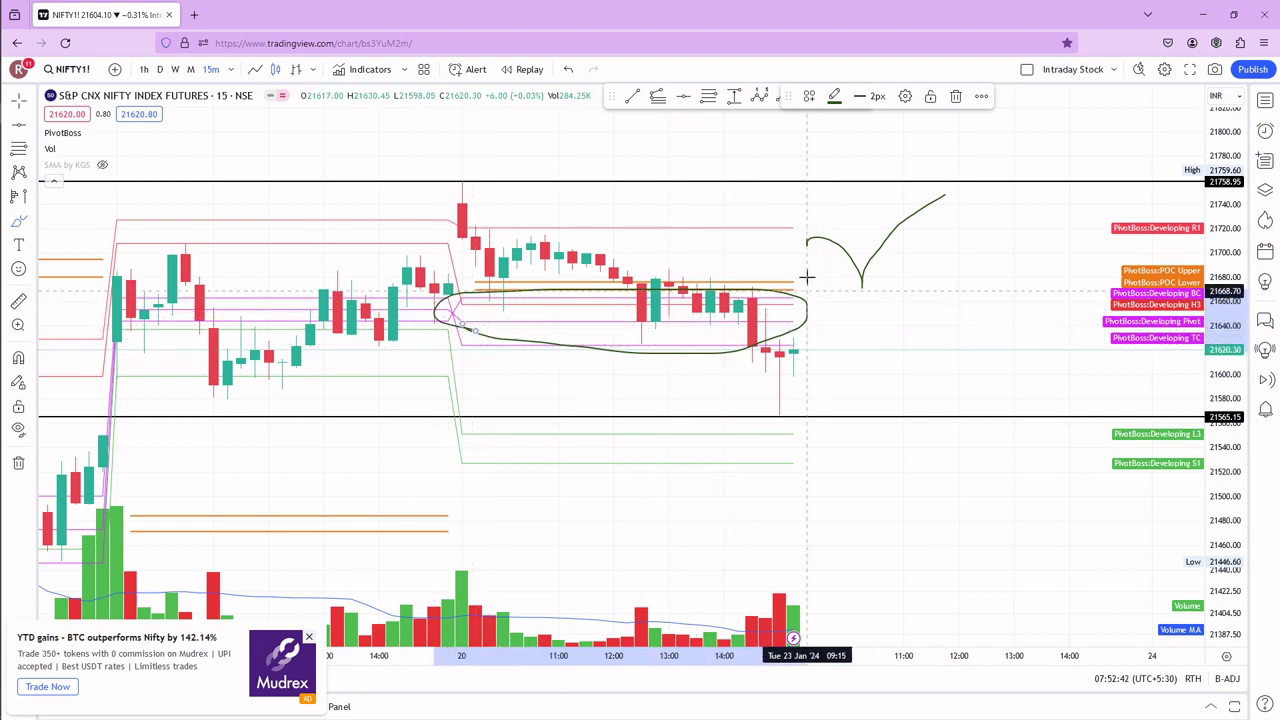
Step: Brush near-horizontal support strokes at about 21660 to 21700, and a bearish path rising to about 21640 and falling to about 21500
mouse_move(808, 250)
mouse_down()
mouse_move(803, 238)
mouse_move(822, 252)
mouse_move(797, 253)
mouse_move(816, 236)
mouse_move(818, 258)
mouse_move(789, 253)
mouse_move(806, 240)
mouse_move(866, 280)
mouse_move(1040, 257)
mouse_up()
drag(835, 287, 1085, 278)
drag(838, 299, 1028, 300)
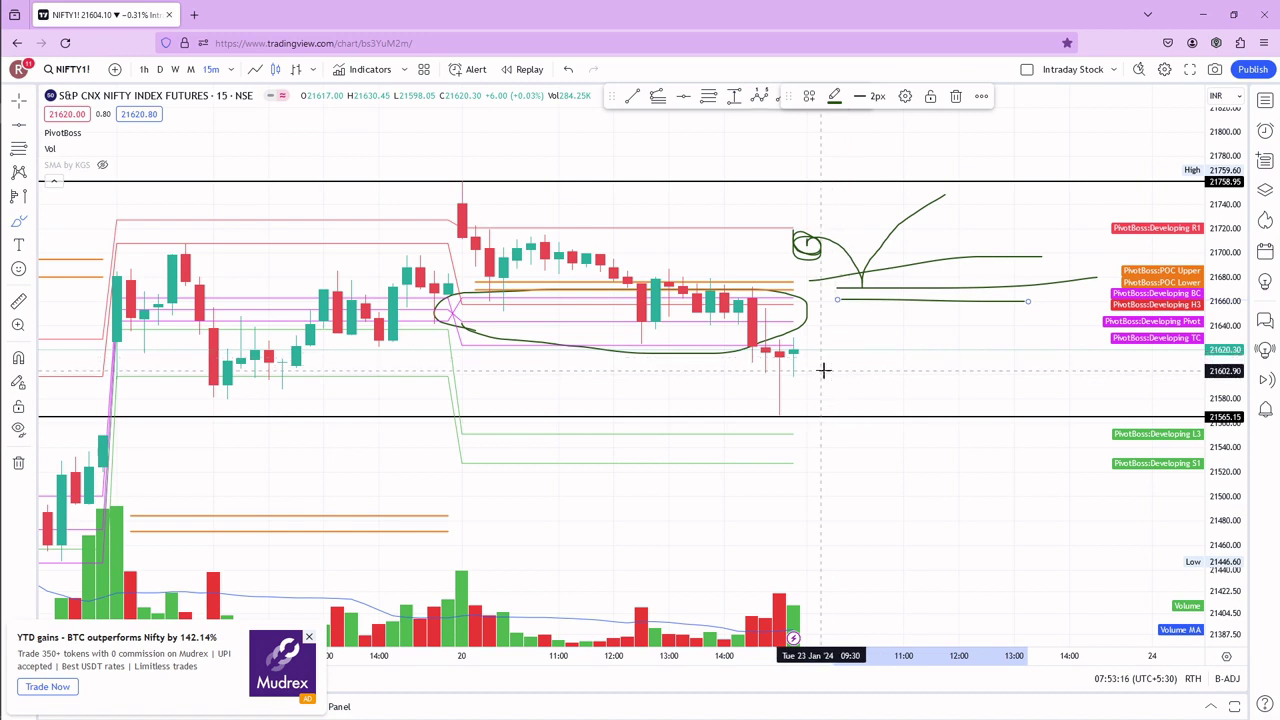
mouse_move(821, 380)
mouse_down()
mouse_move(807, 388)
mouse_move(920, 322)
mouse_move(1048, 492)
mouse_up()
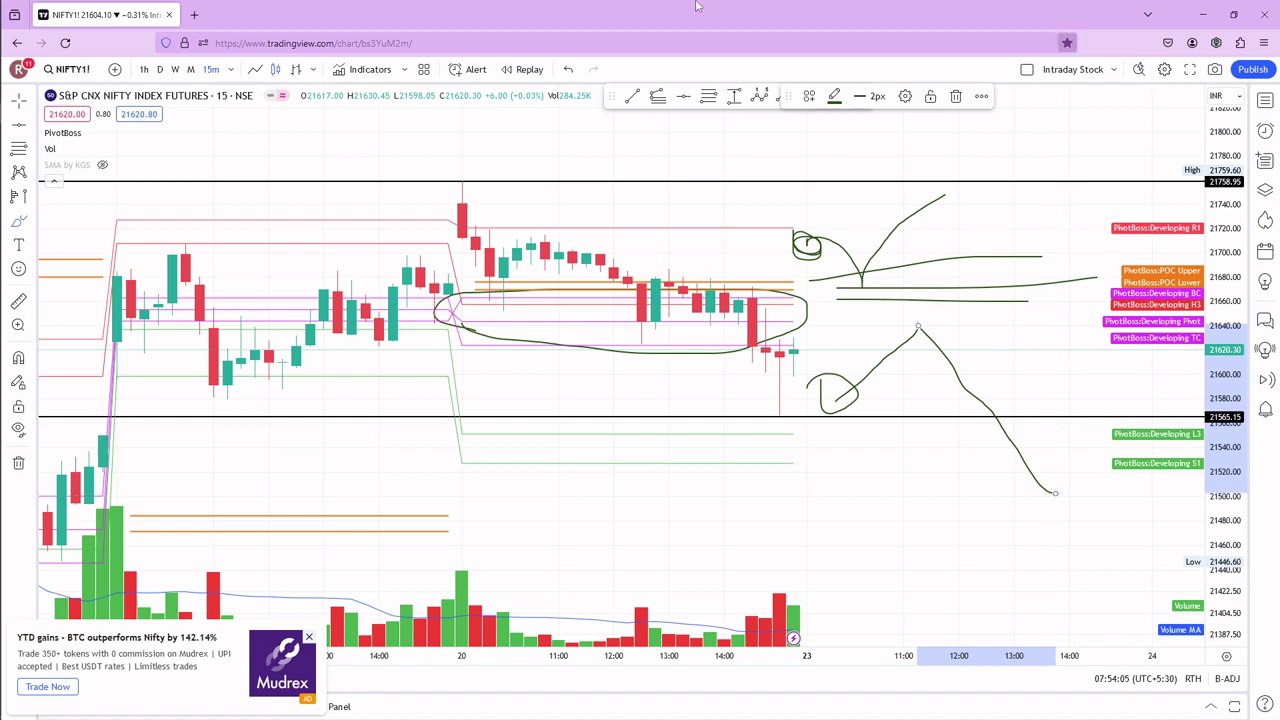
Step: Show the SMA by KGS moving averages on the 15-minute chart
click(103, 168)
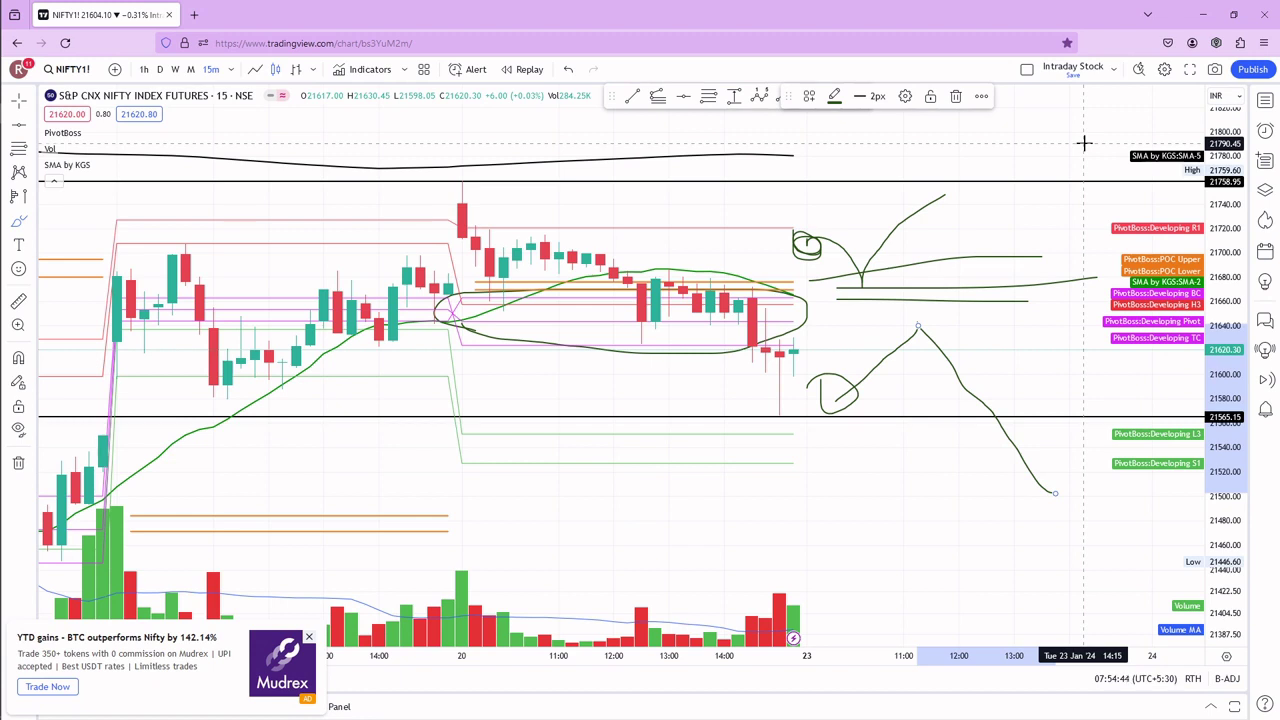
Step: Remove all drawings from the 15-minute chart and hide the SMA by KGS indicator
click(1000, 215)
right_click(968, 162)
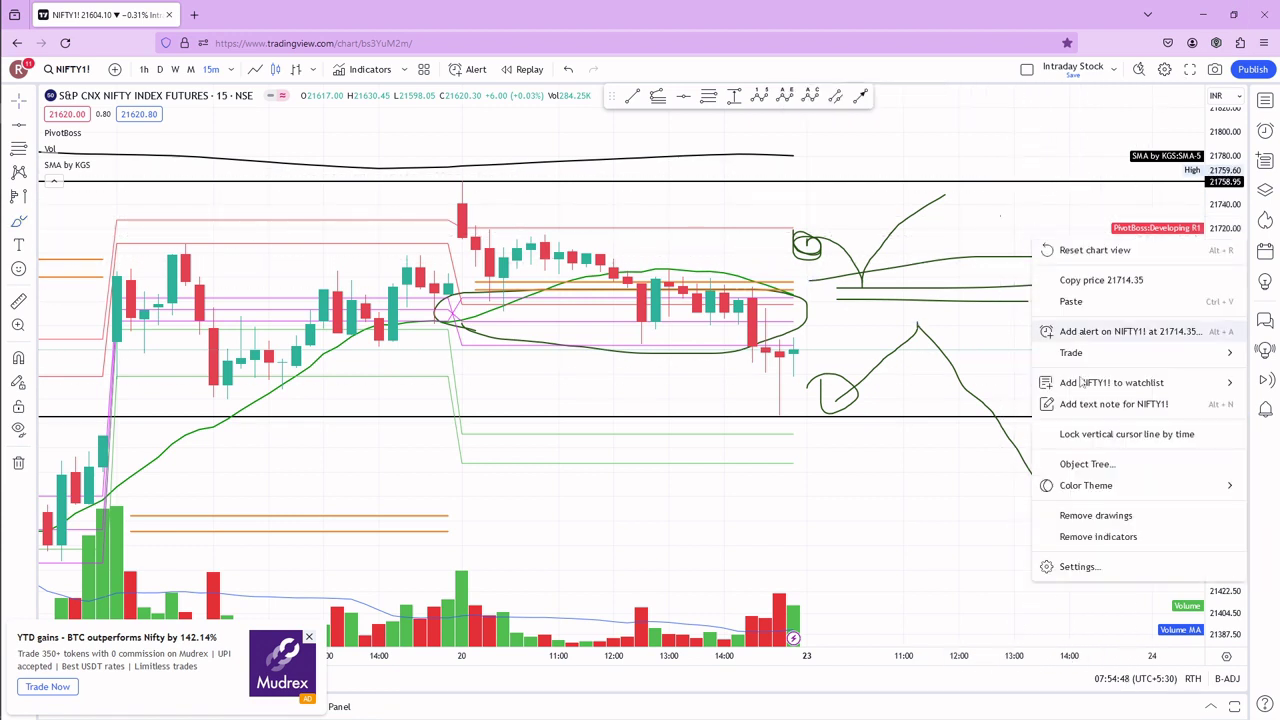
click(1068, 517)
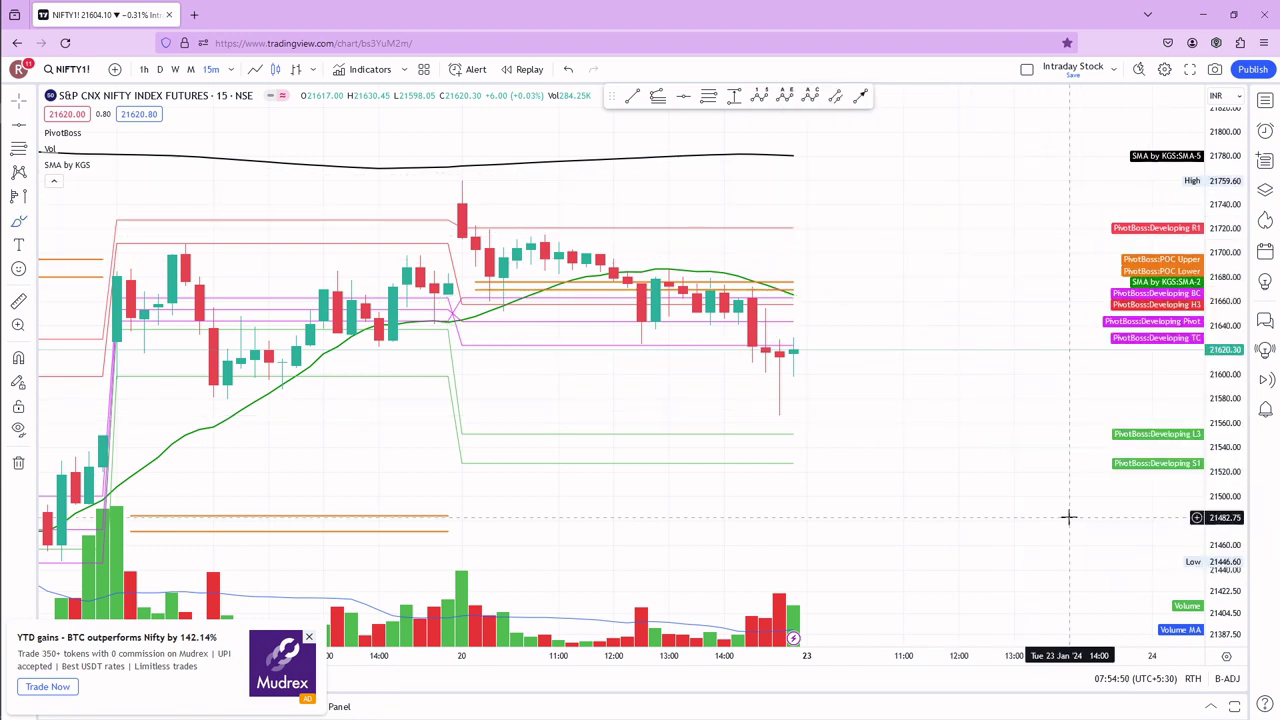
mouse_move(100, 171)
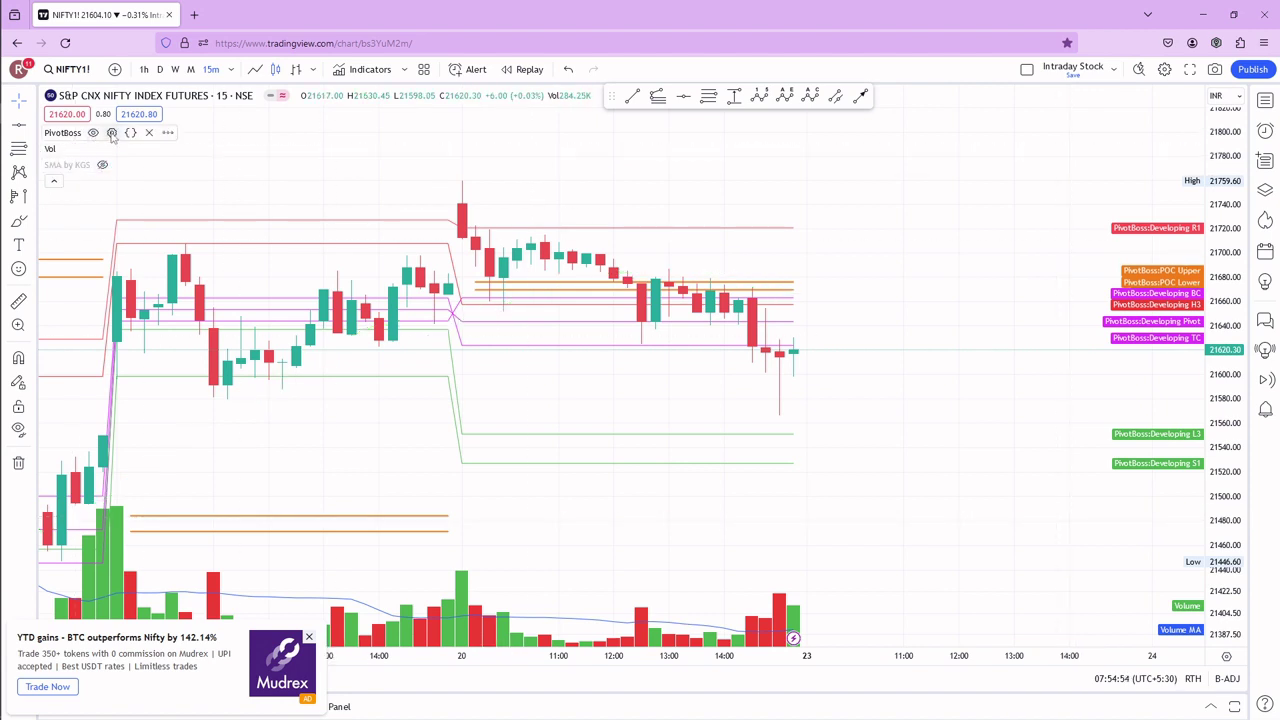
Step: In the PivotBoss inputs, turn on the pivot ranges, pivot support/resistance levels and Camarilla pivots, and turn off Show Tomorrow Pivots
click(111, 132)
click(562, 193)
click(576, 216)
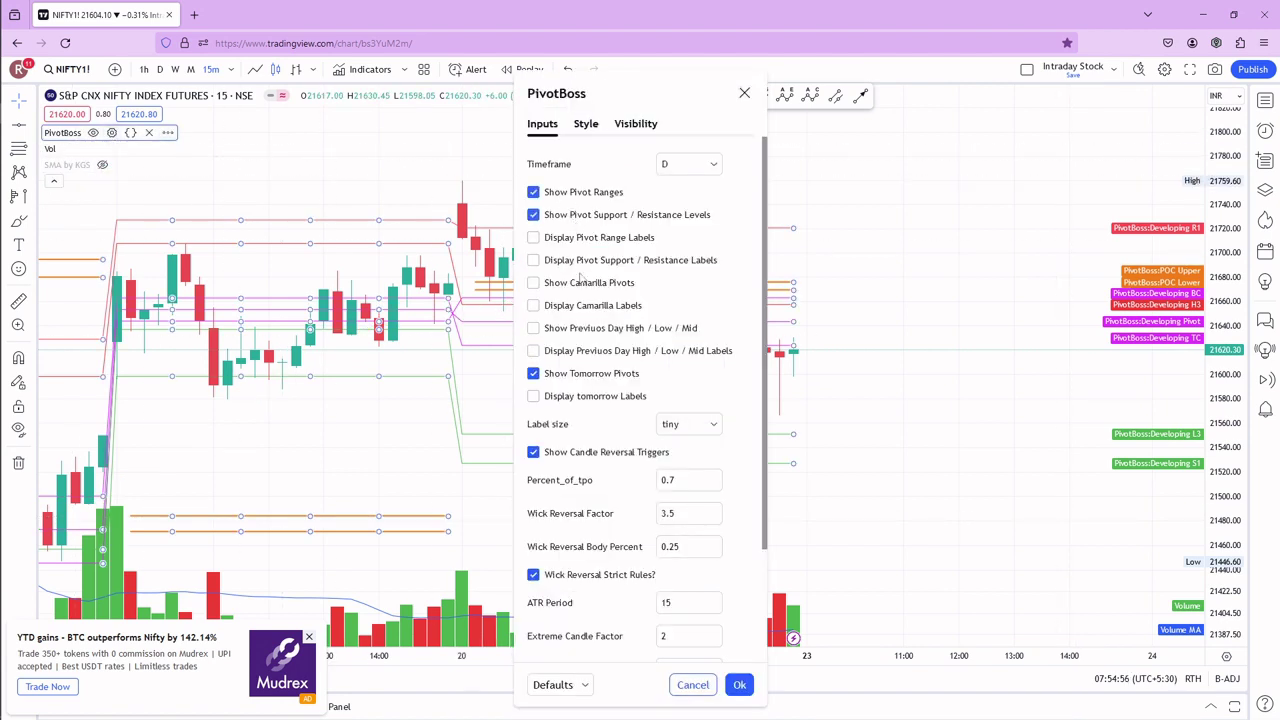
click(580, 284)
click(592, 374)
click(738, 685)
Step: Save the Intraday Stock chart layout
drag(866, 280, 1020, 250)
click(1076, 76)
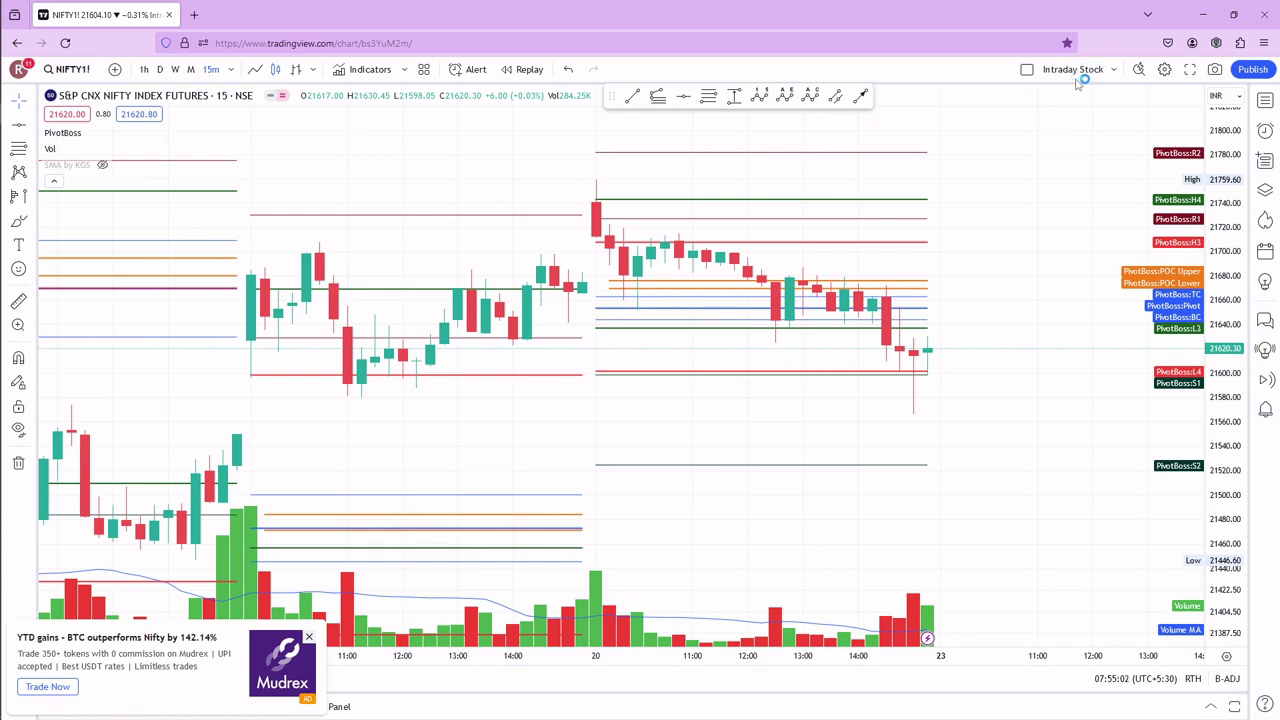